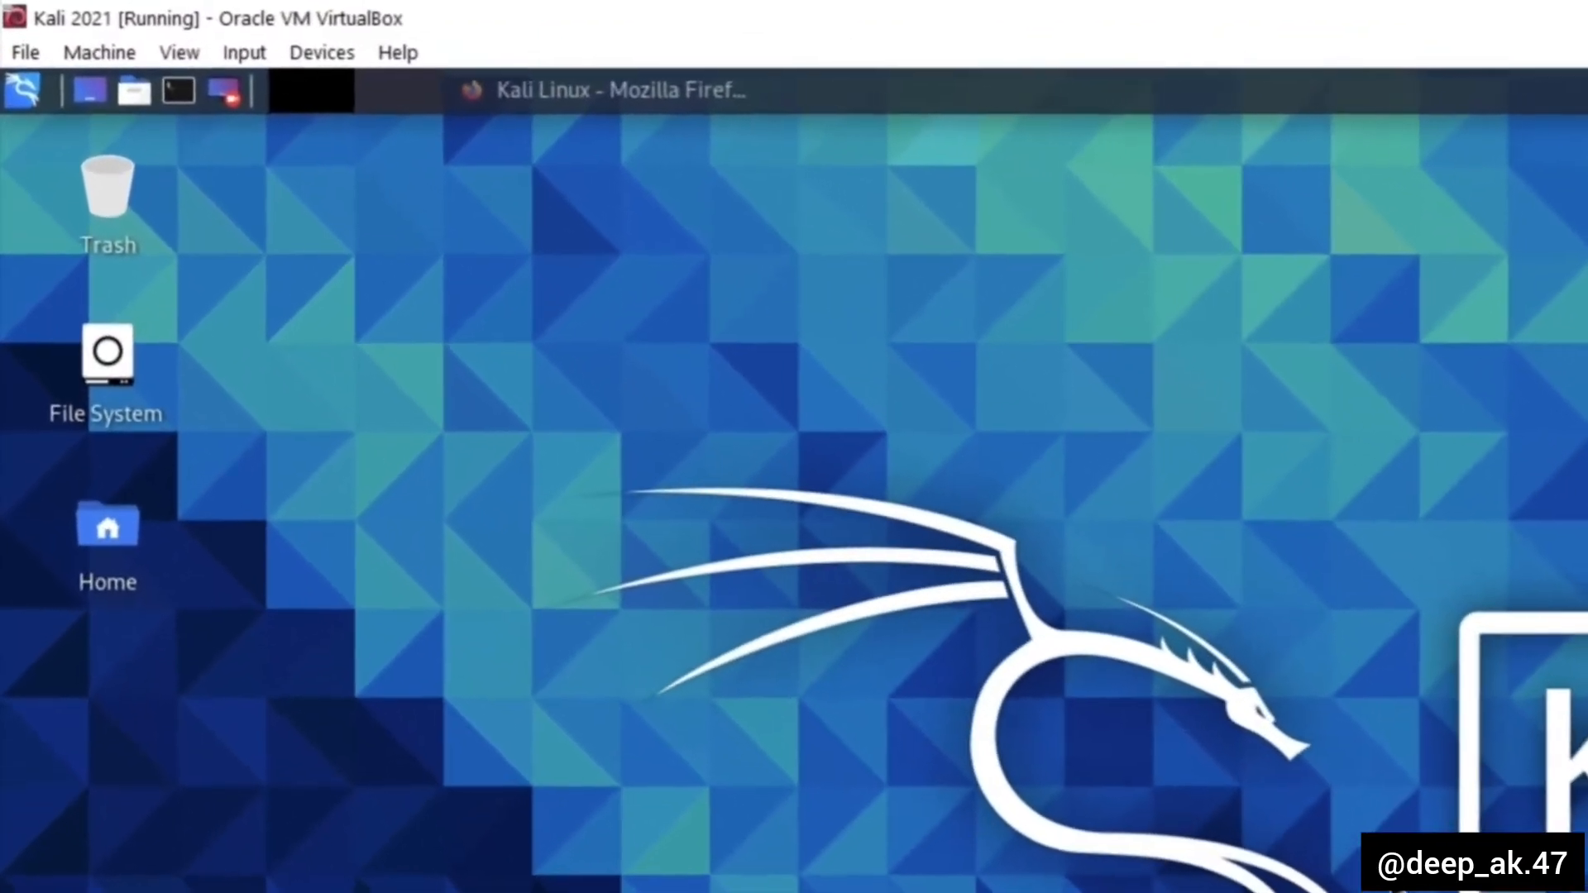
- Launch burpsuite from a new terminal and dismiss the Java version warning
left_click(182, 93)
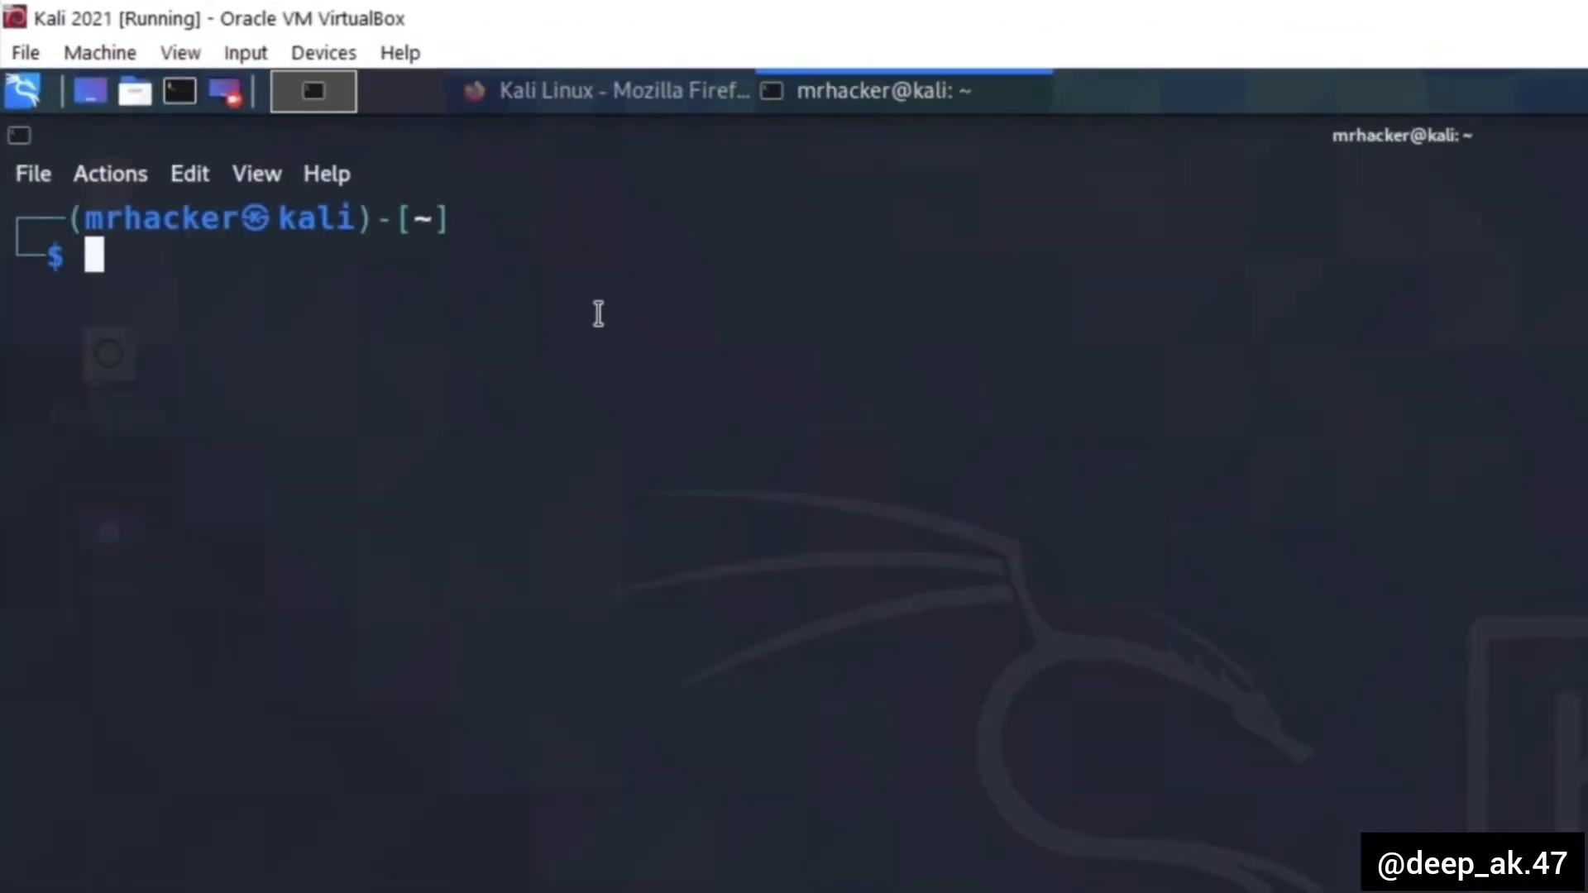
type("burpsuite")
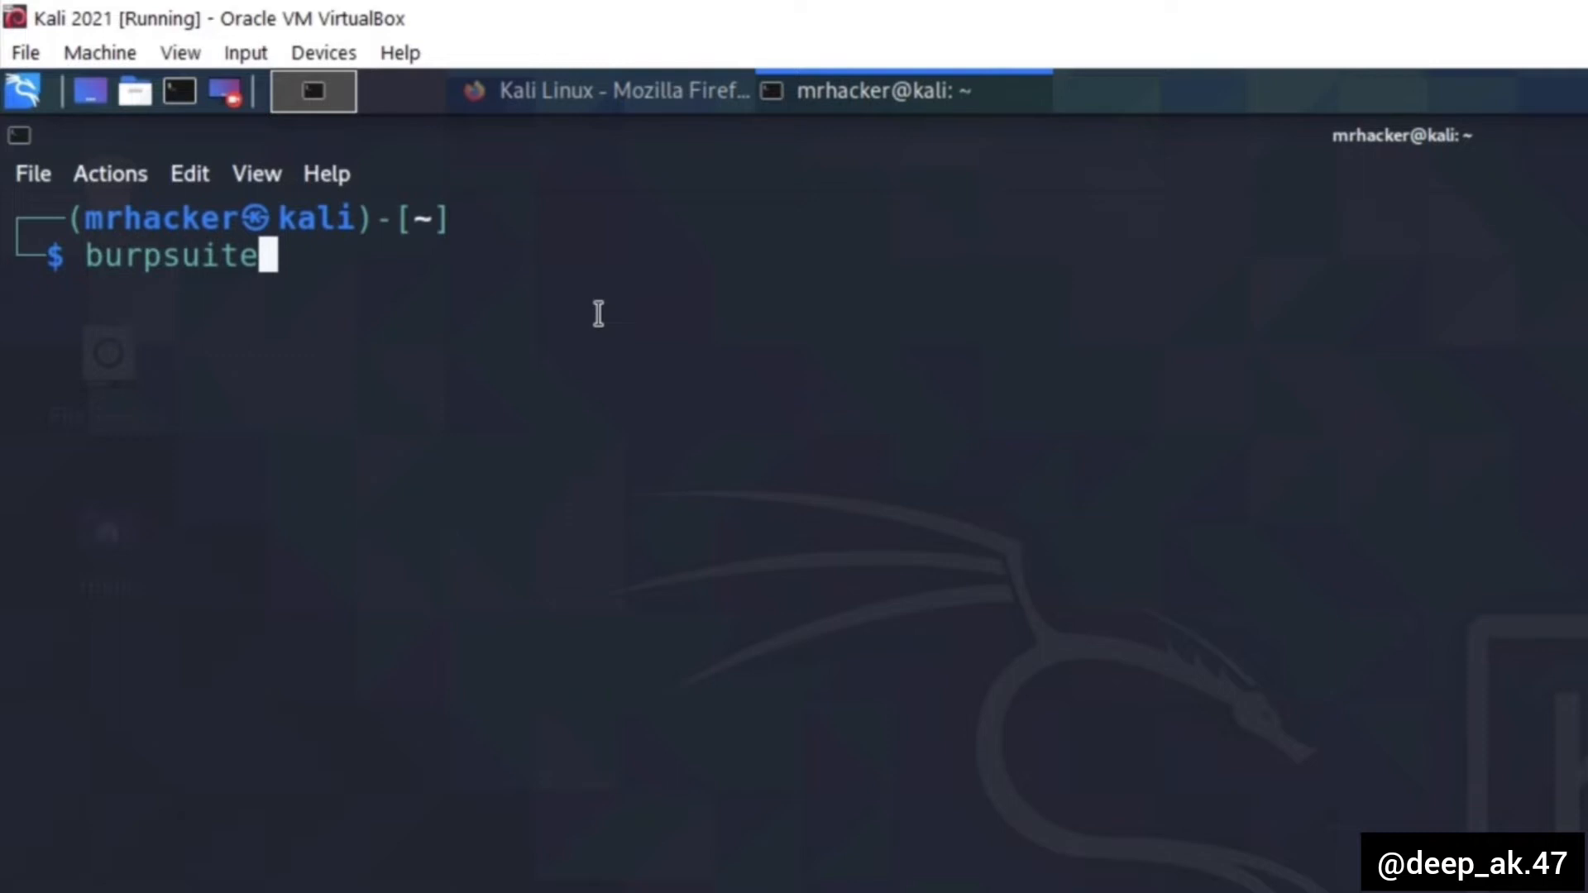
key("Return")
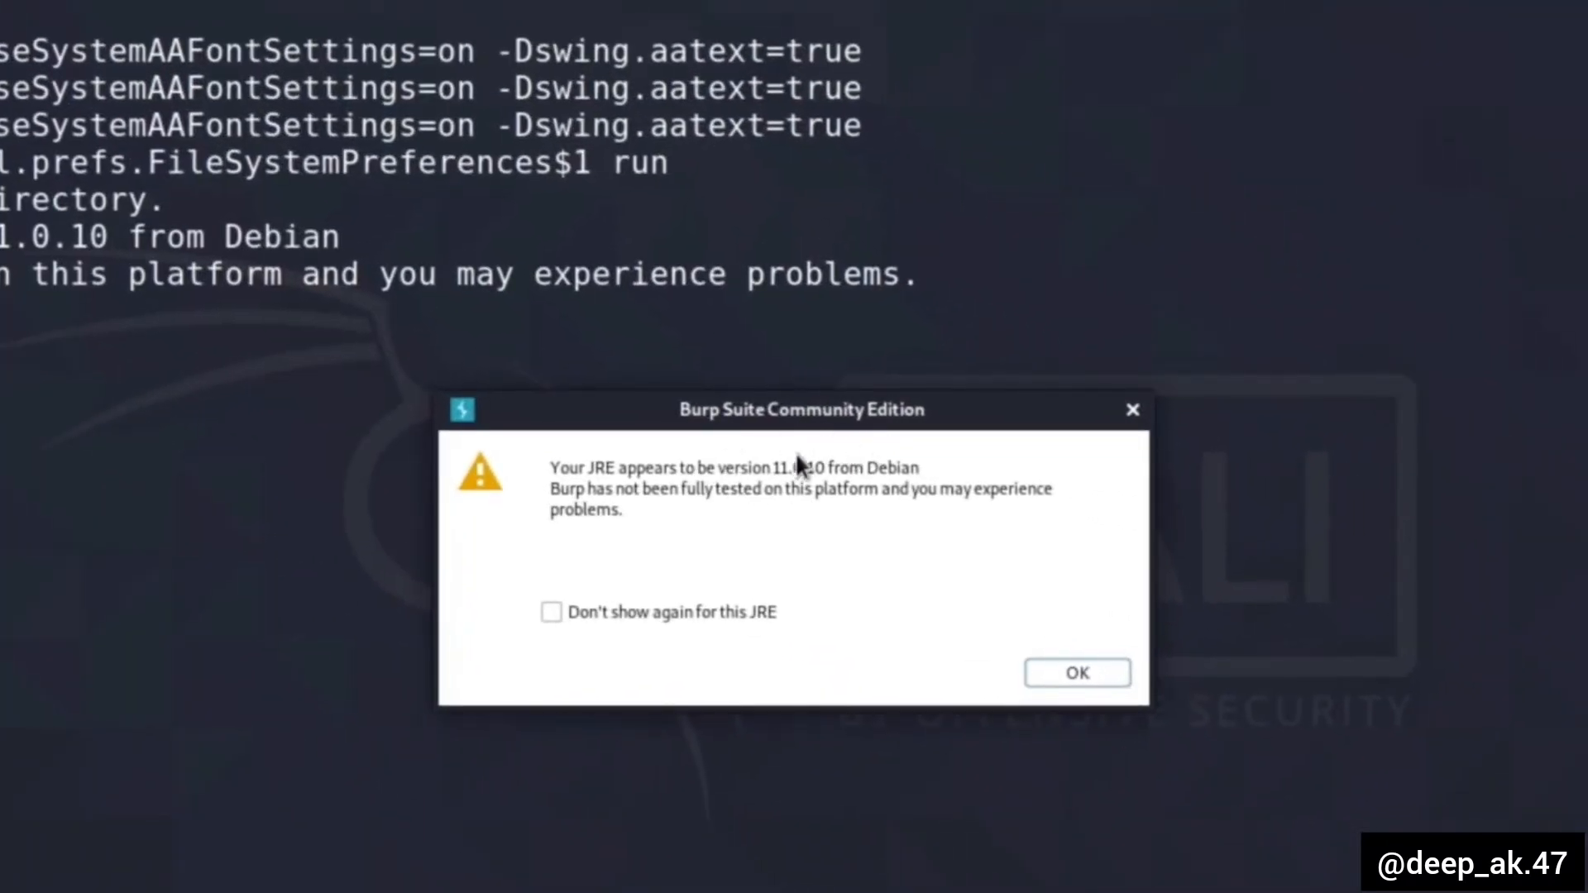
left_click(1069, 680)
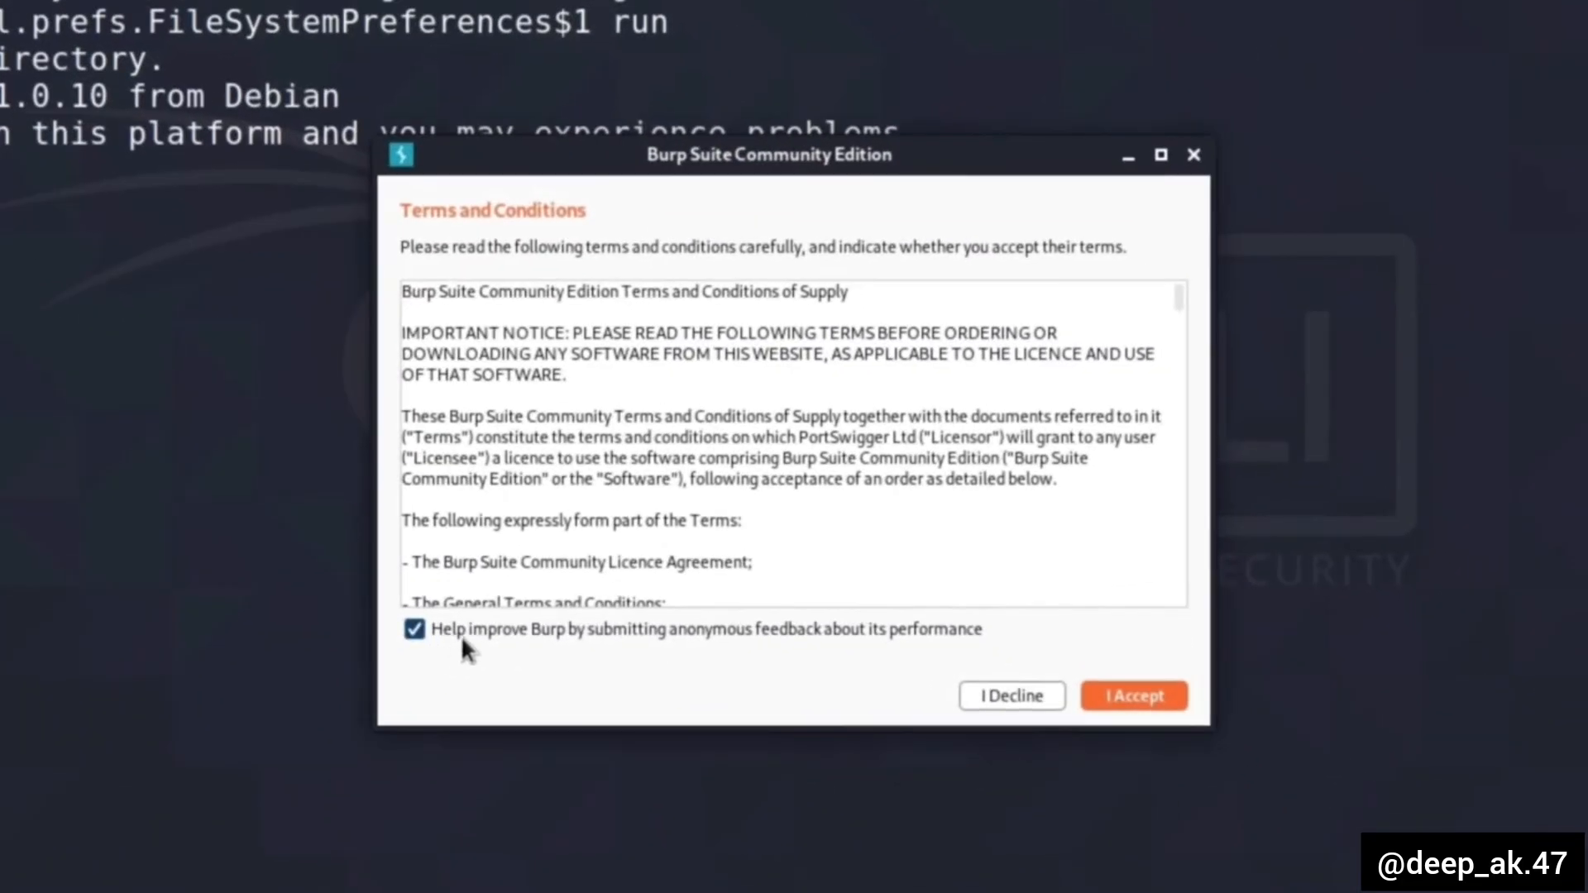
- Accept the terms and conditions with anonymous performance feedback turned off, and skip the offered update
left_click(407, 637)
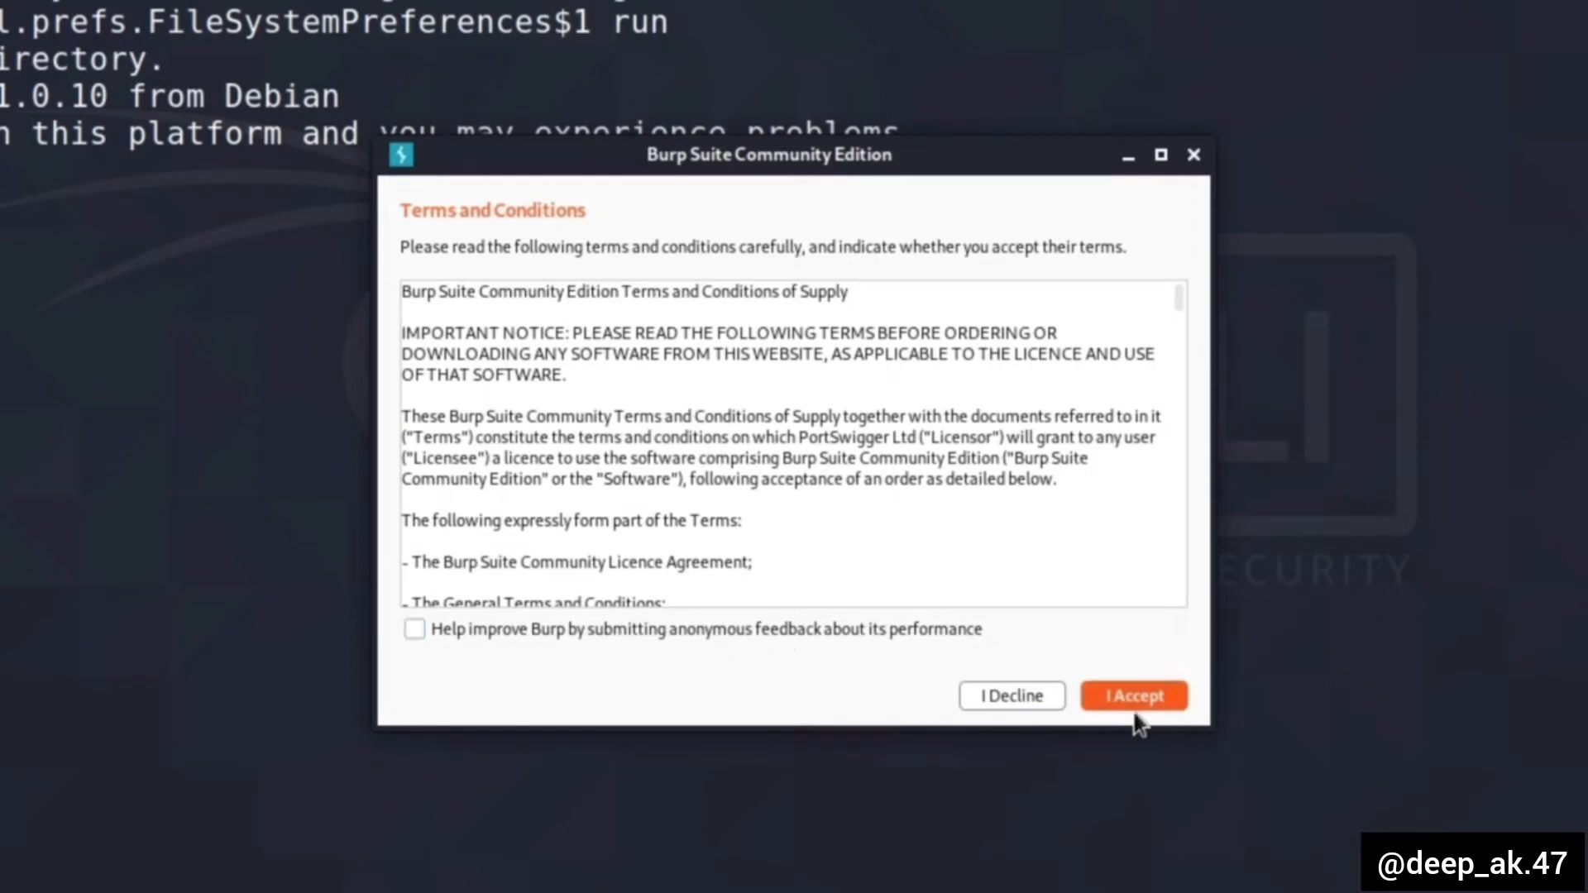
left_click(1167, 701)
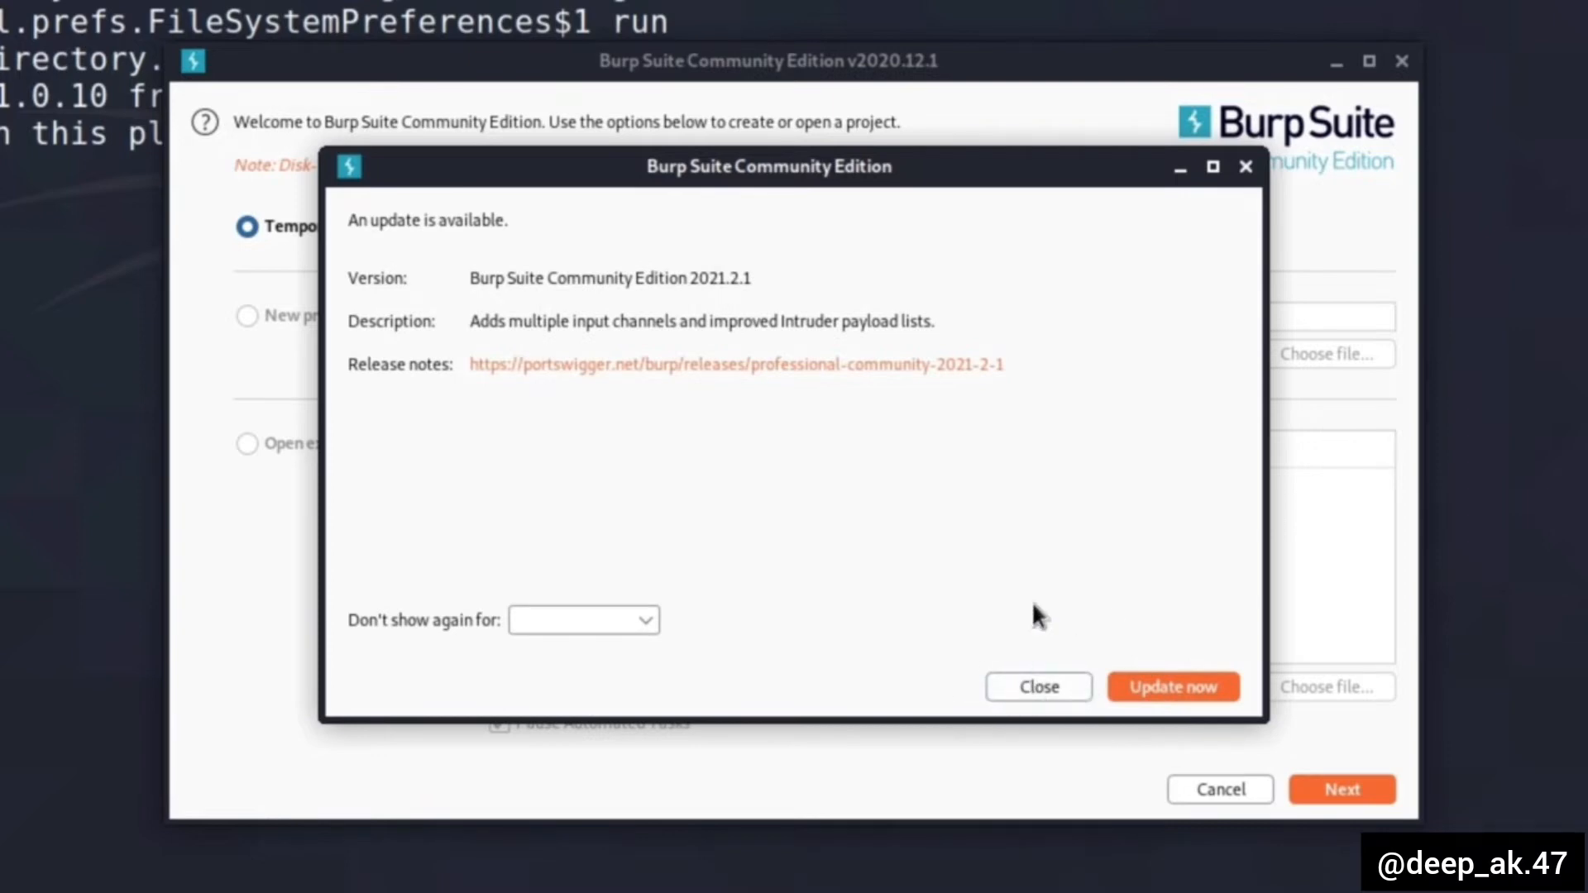
left_click(1033, 694)
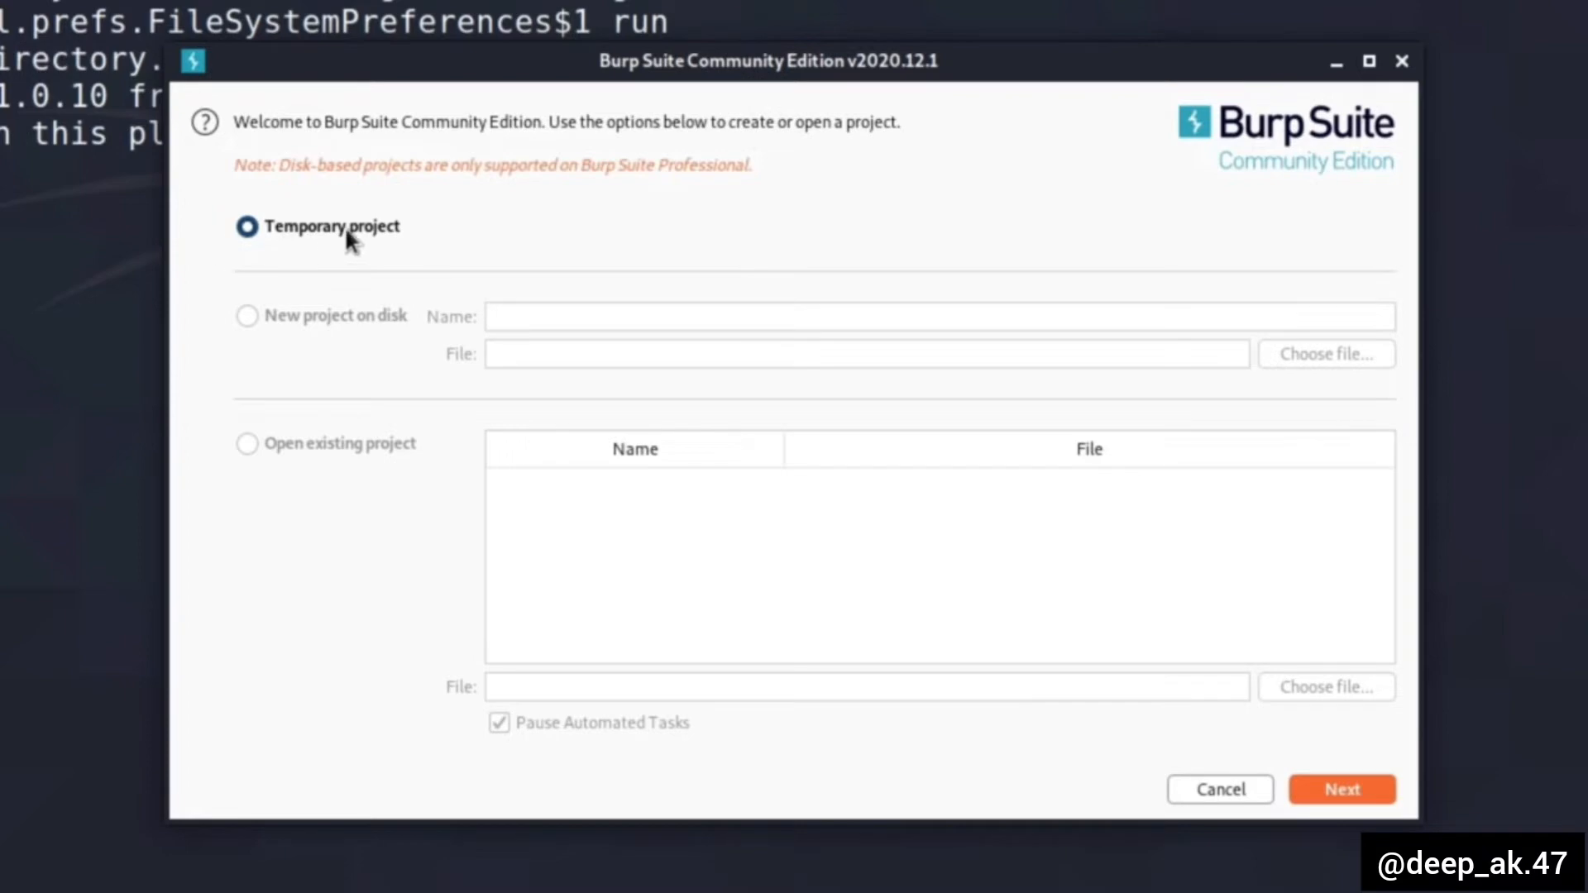
- Start a temporary project with the Burp defaults and maximize its window
left_click(1344, 794)
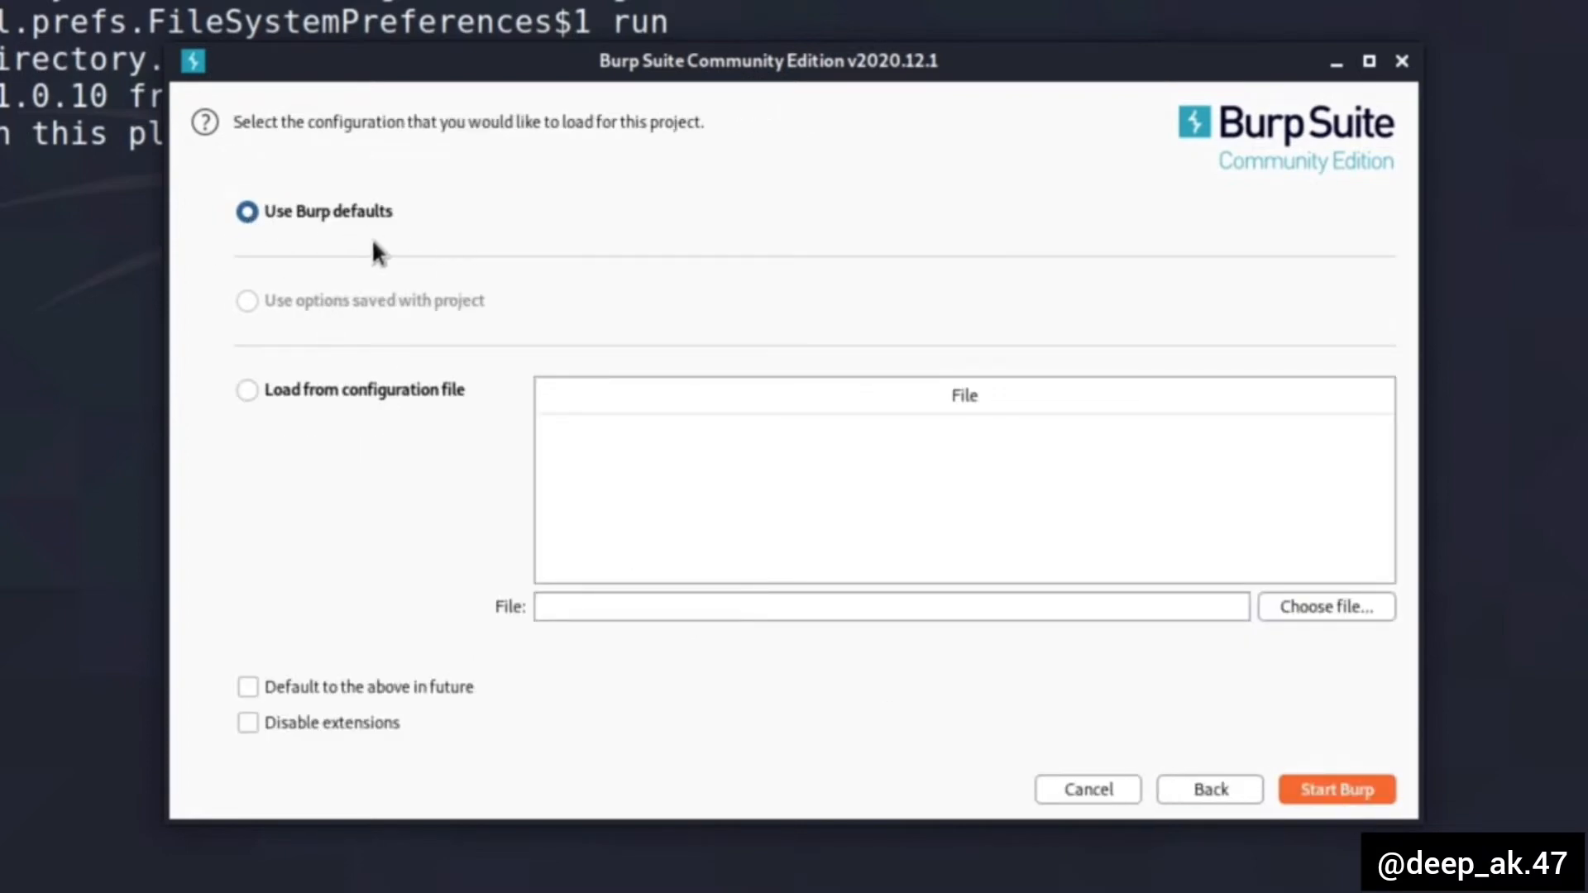
left_click(1332, 788)
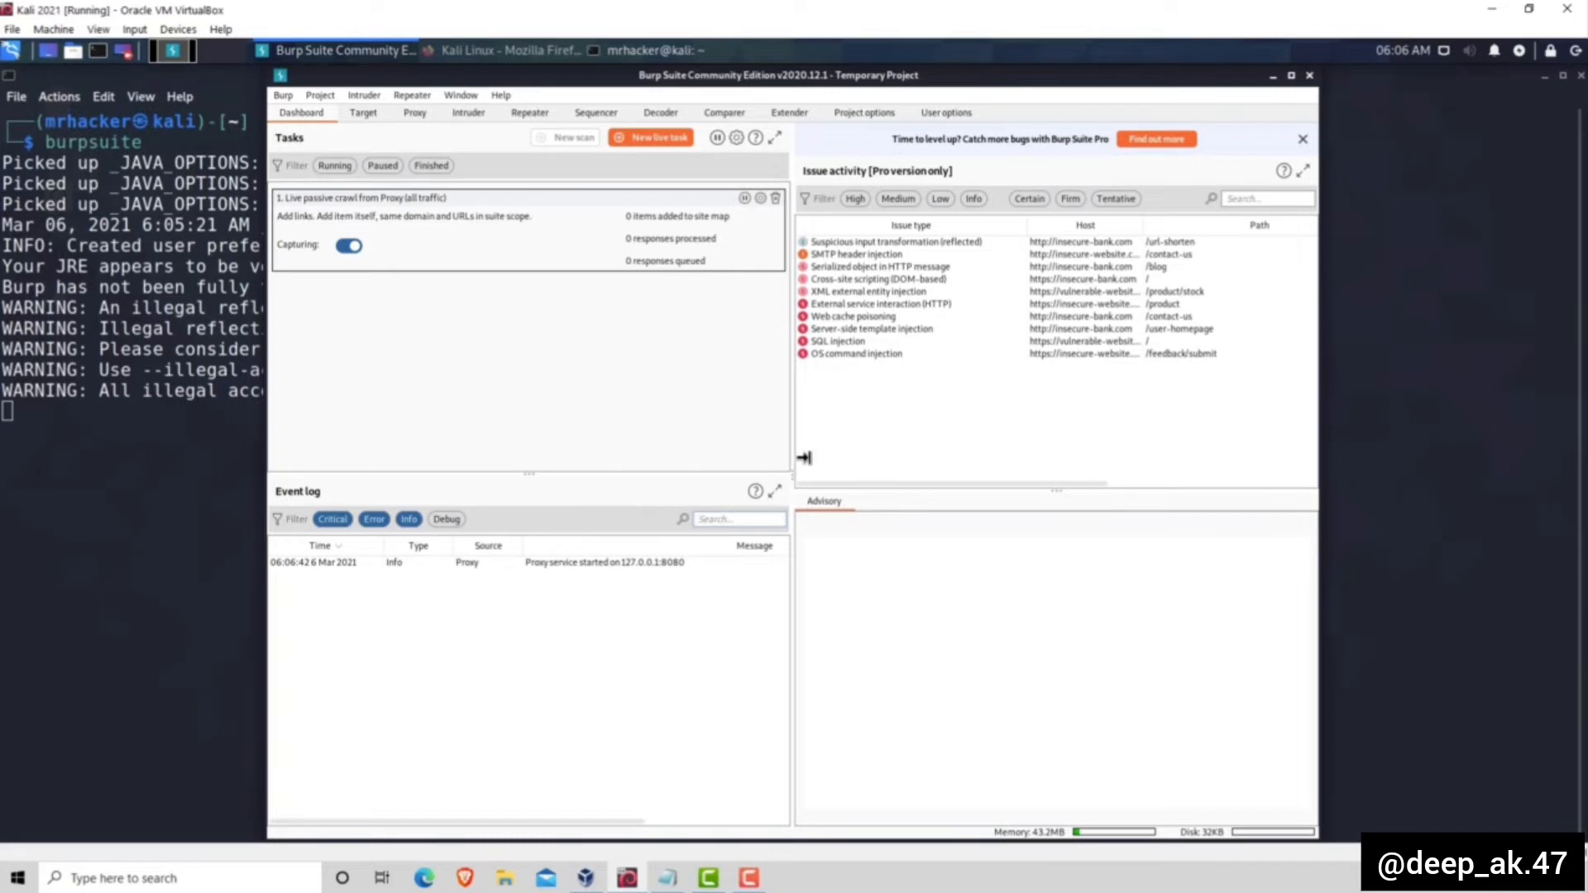
left_click(1291, 76)
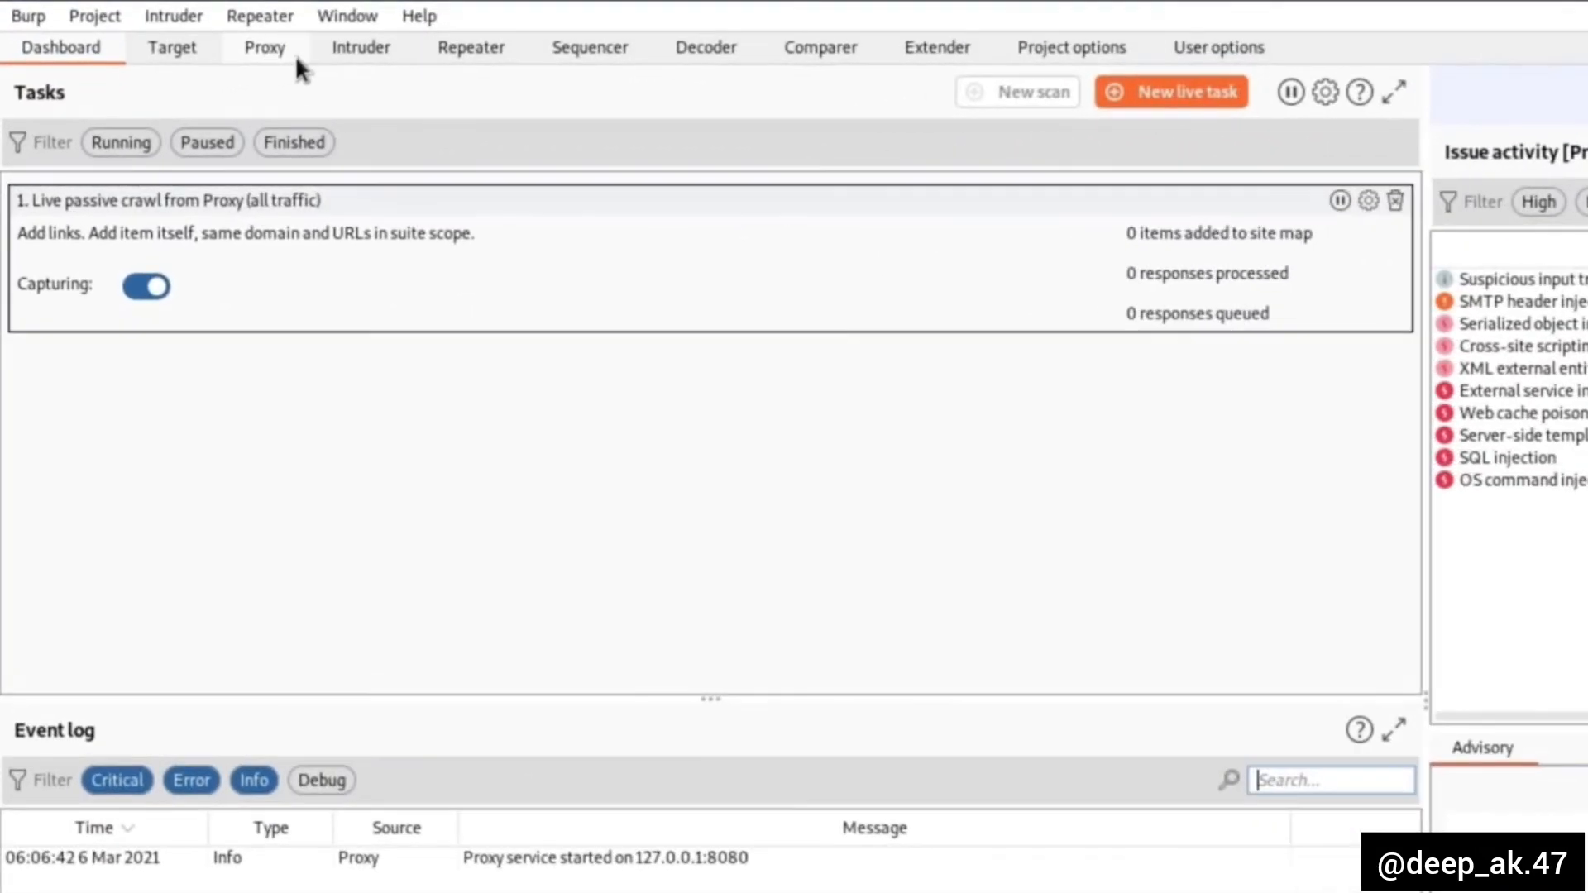
- Turn off request interception in the Burp proxy
left_click(278, 58)
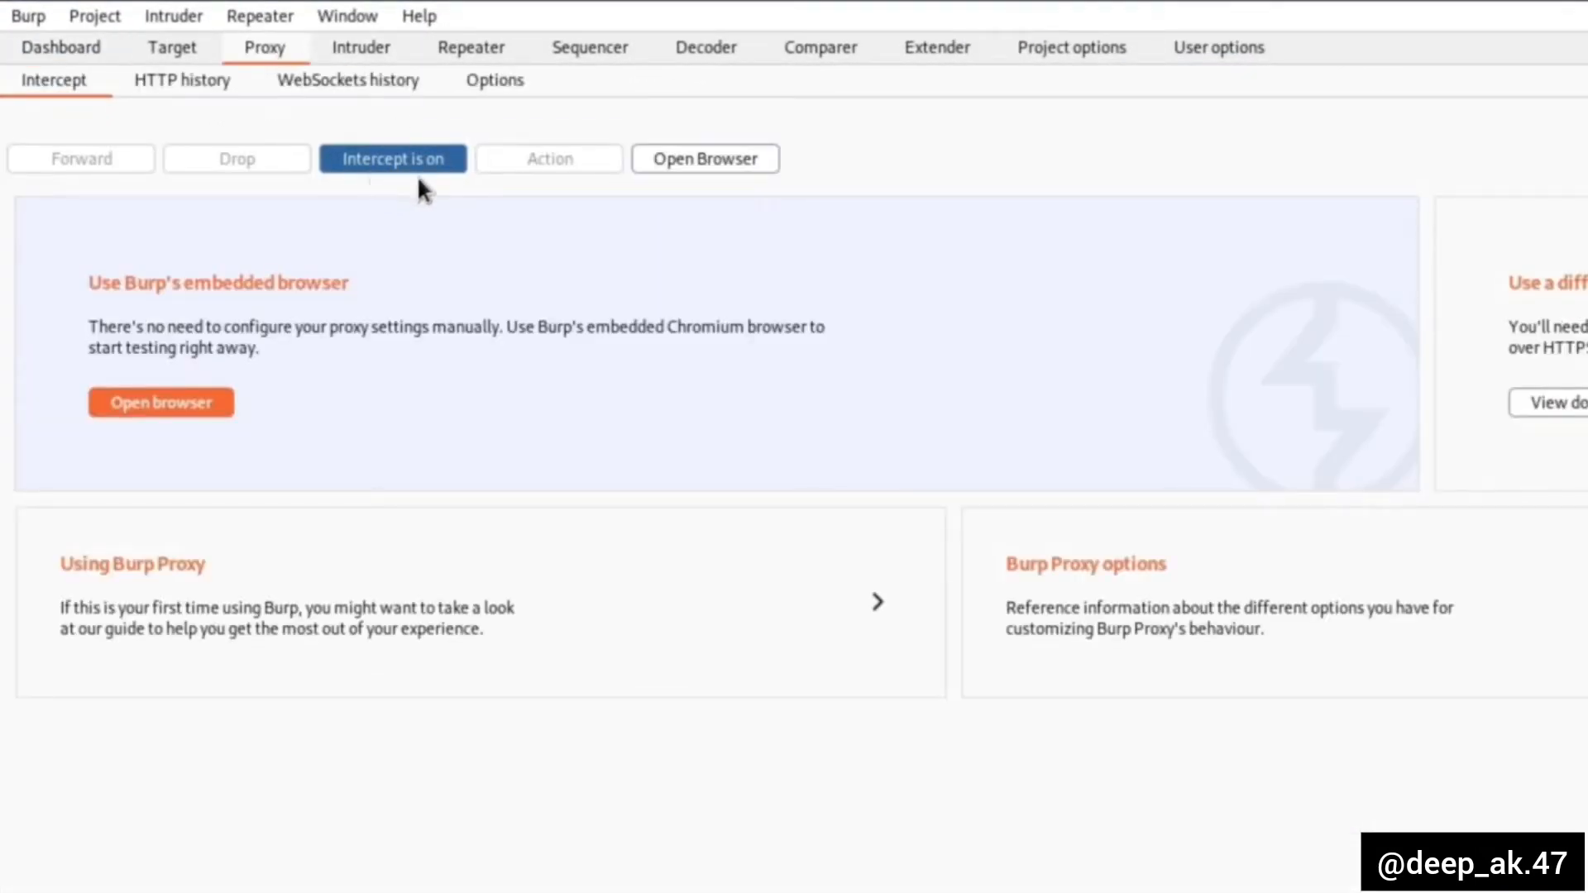
left_click(381, 169)
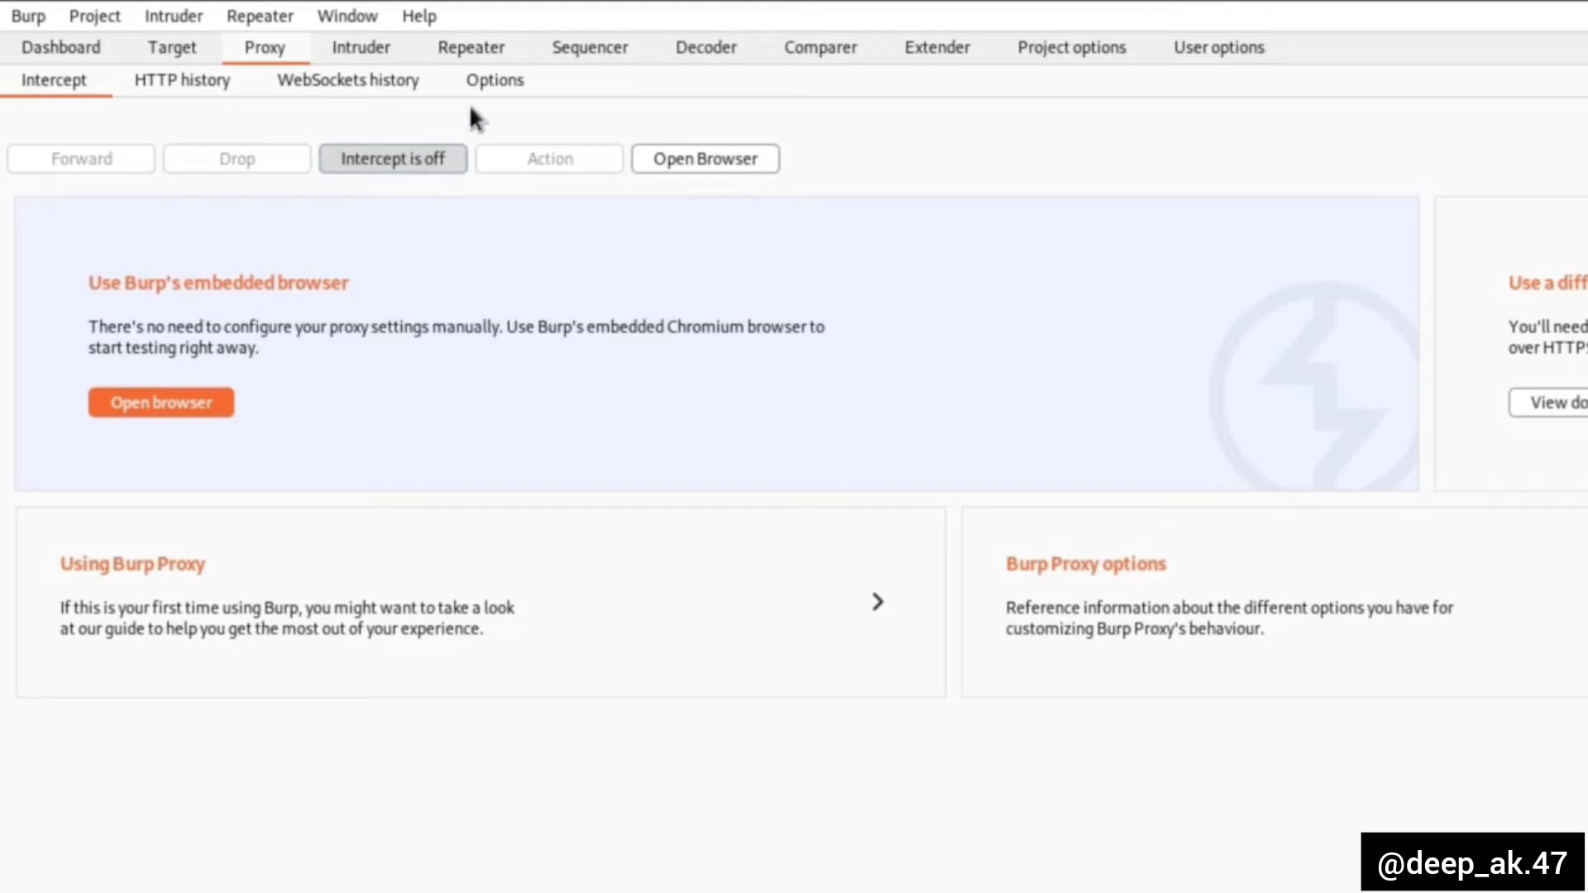
- Examine the proxy listener's interface and the binding options for a new listener, without adding one
left_click(496, 86)
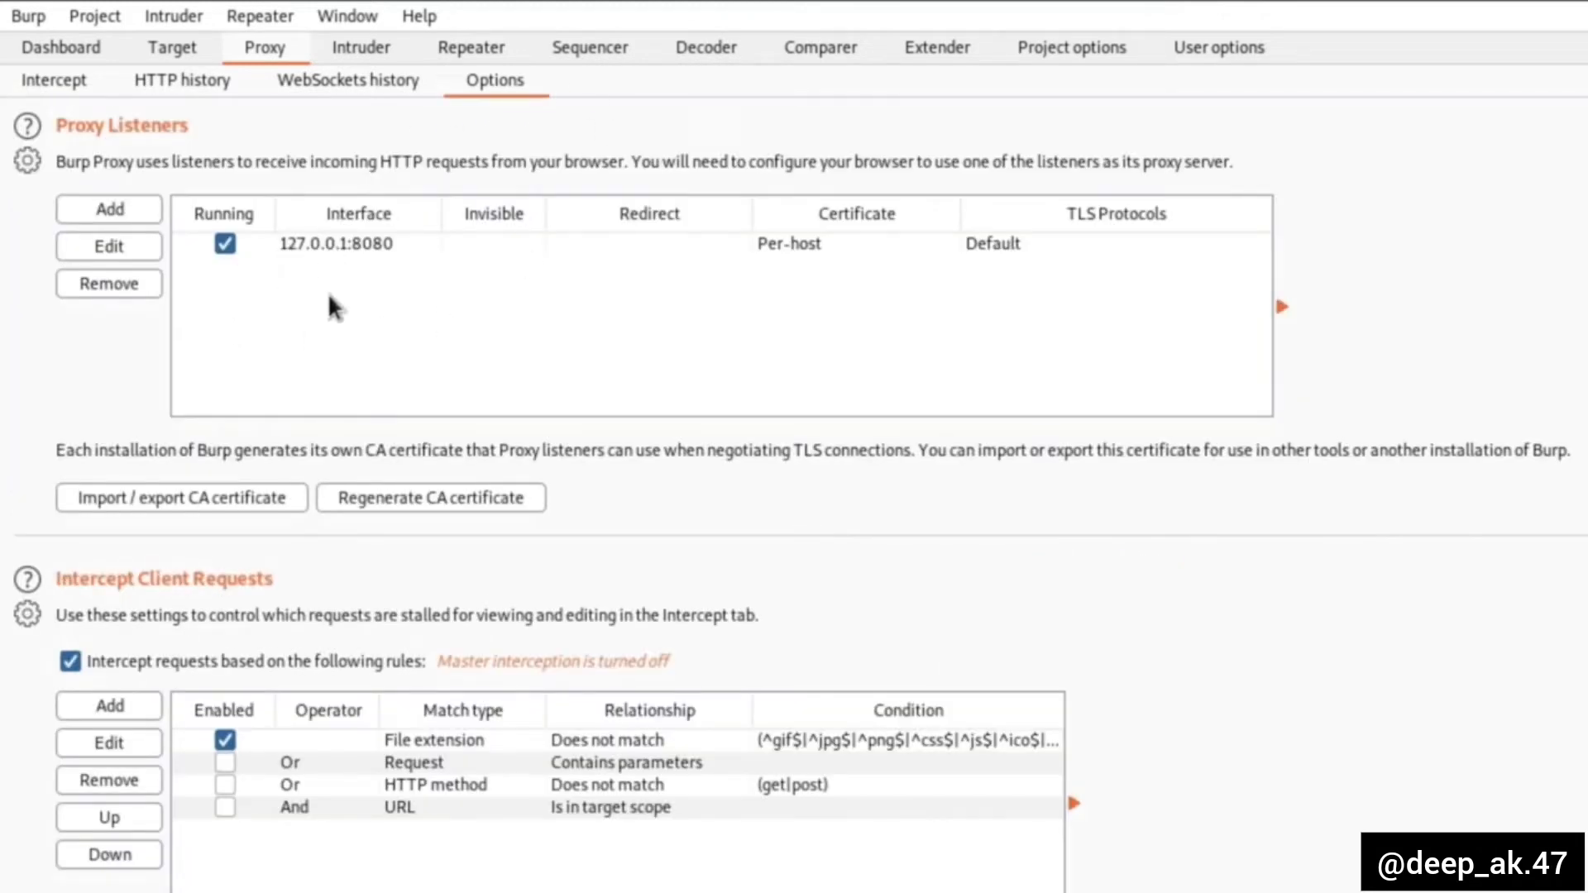
left_click(379, 246)
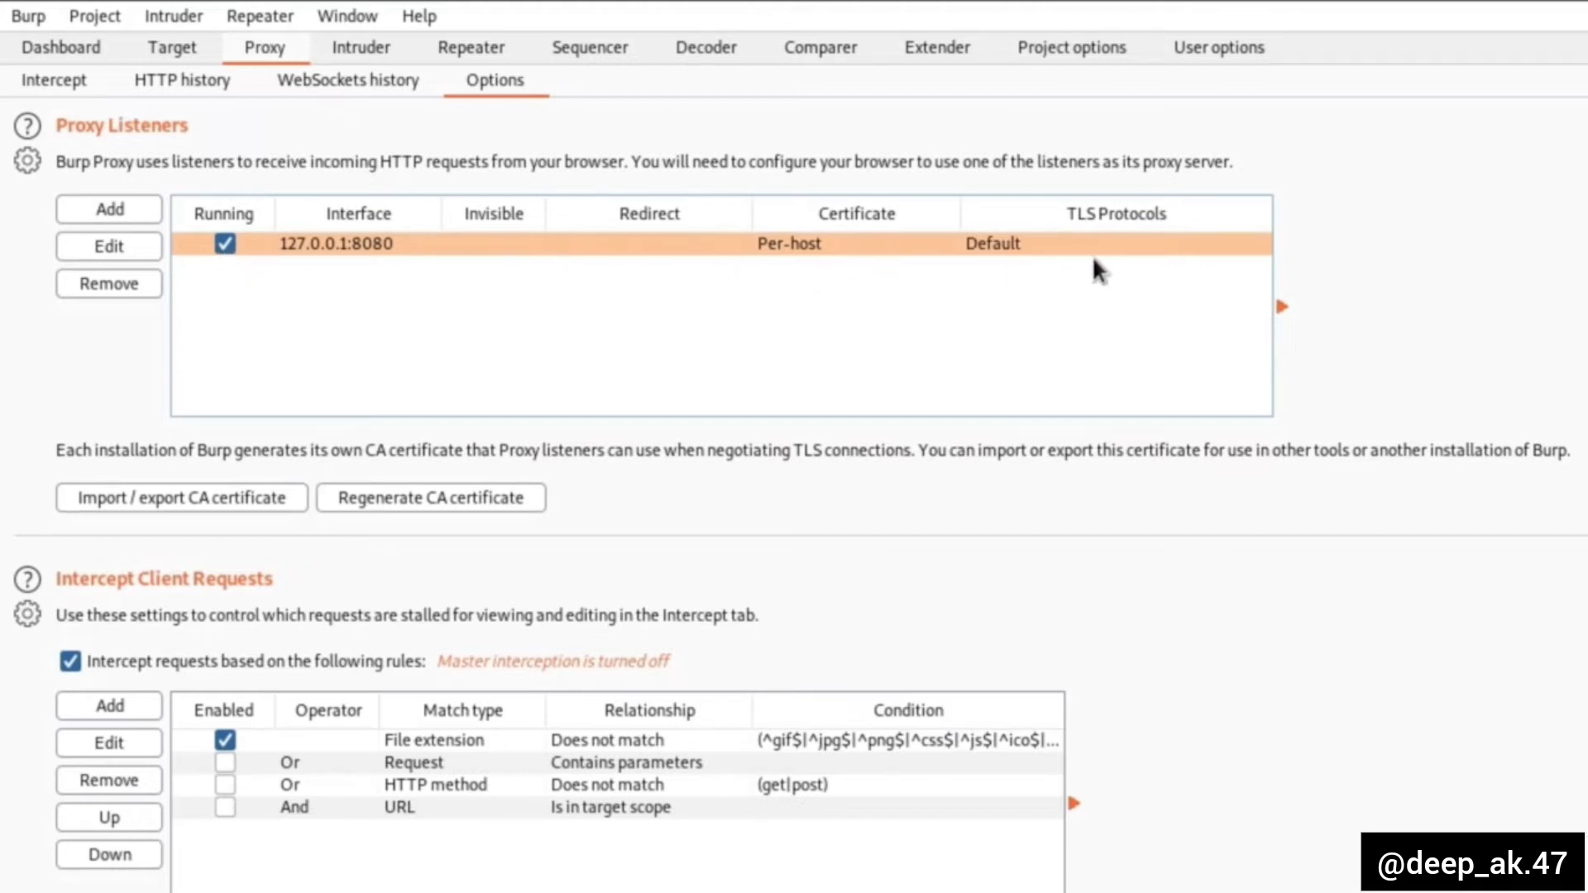
left_click(124, 217)
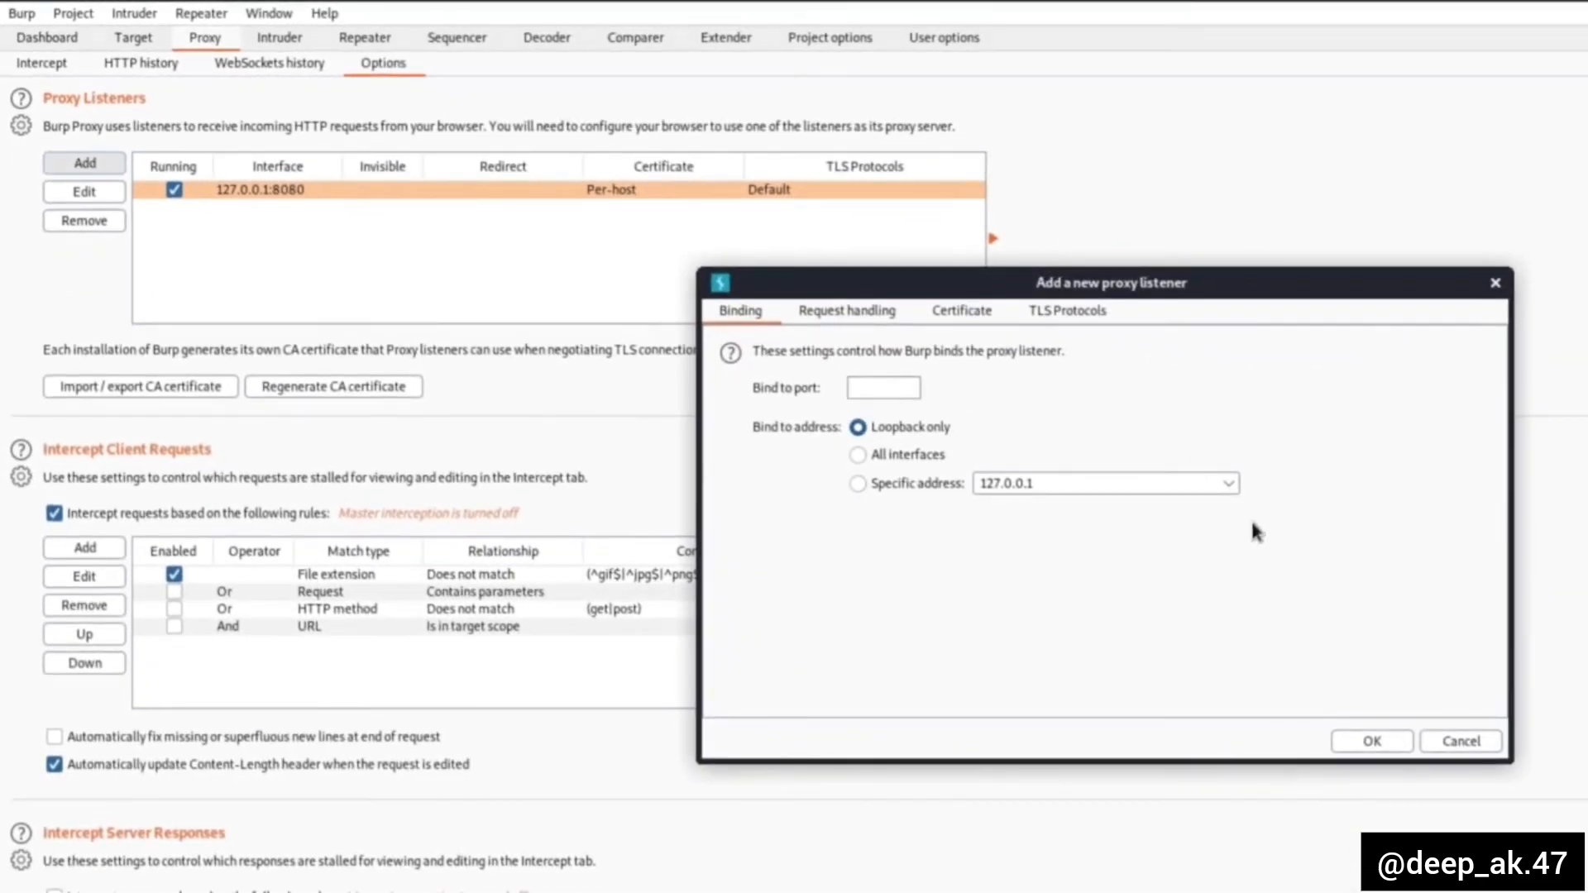
left_click(1496, 284)
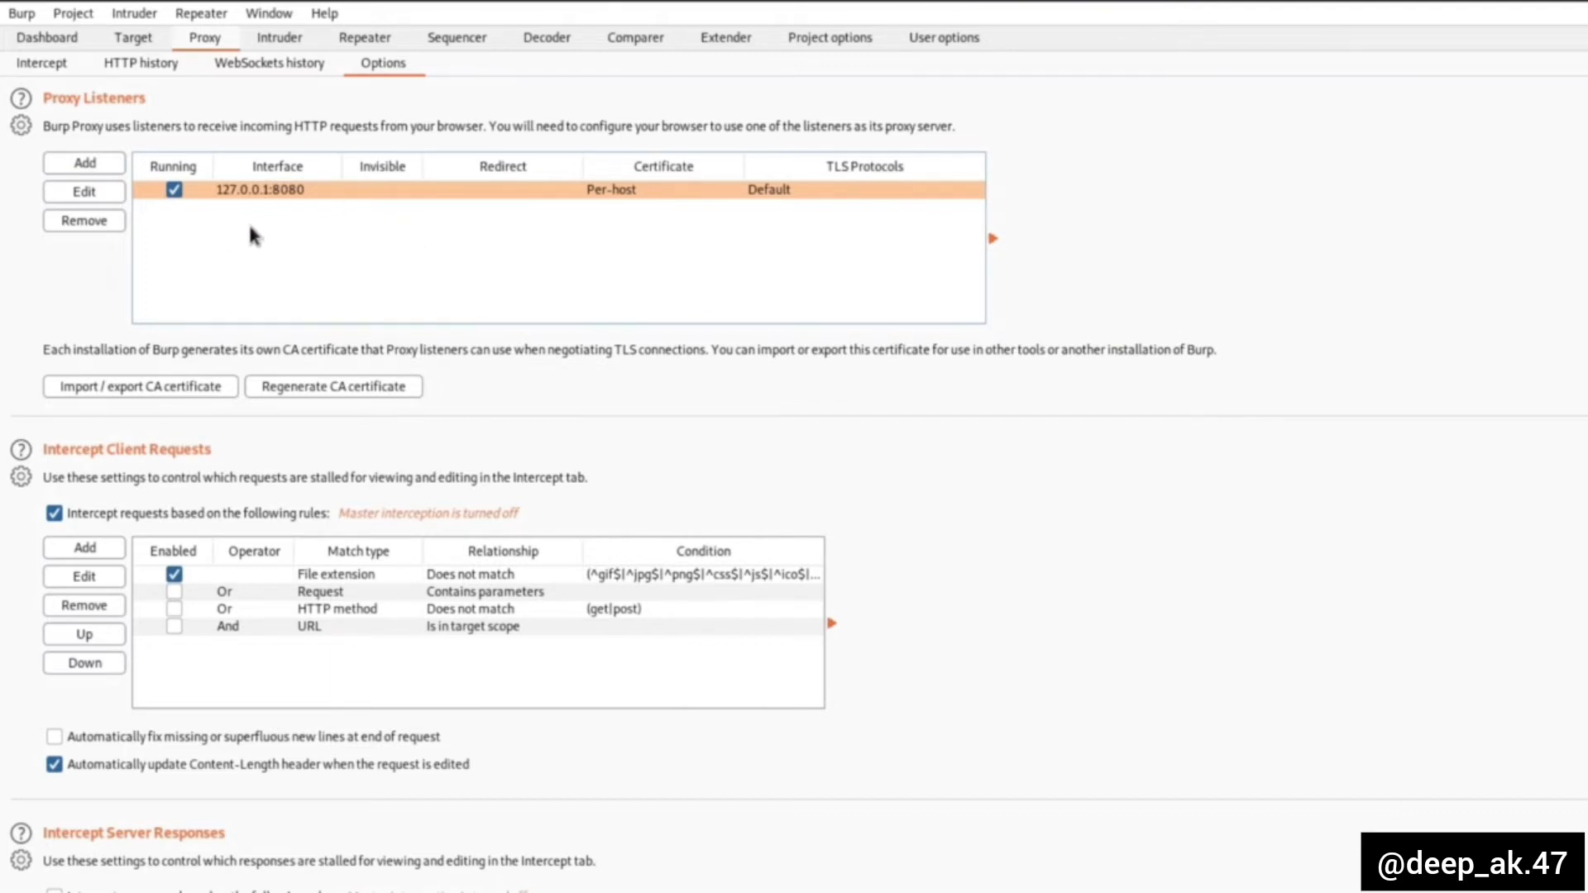
- Switch to Firefox and open the connection settings in its network preferences
left_click(704, 14)
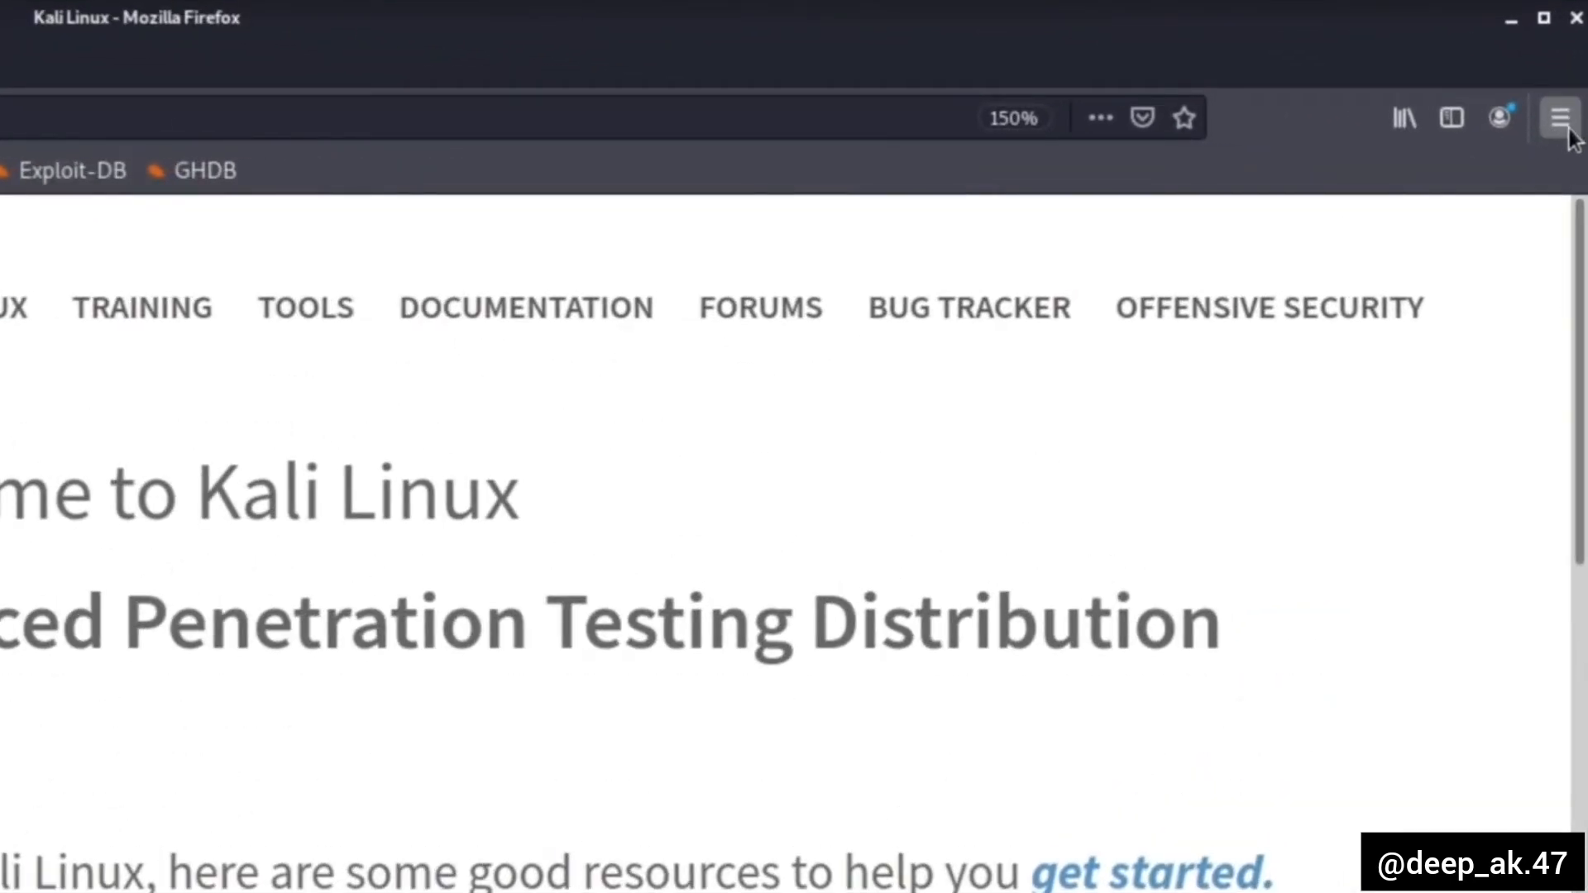
left_click(1566, 125)
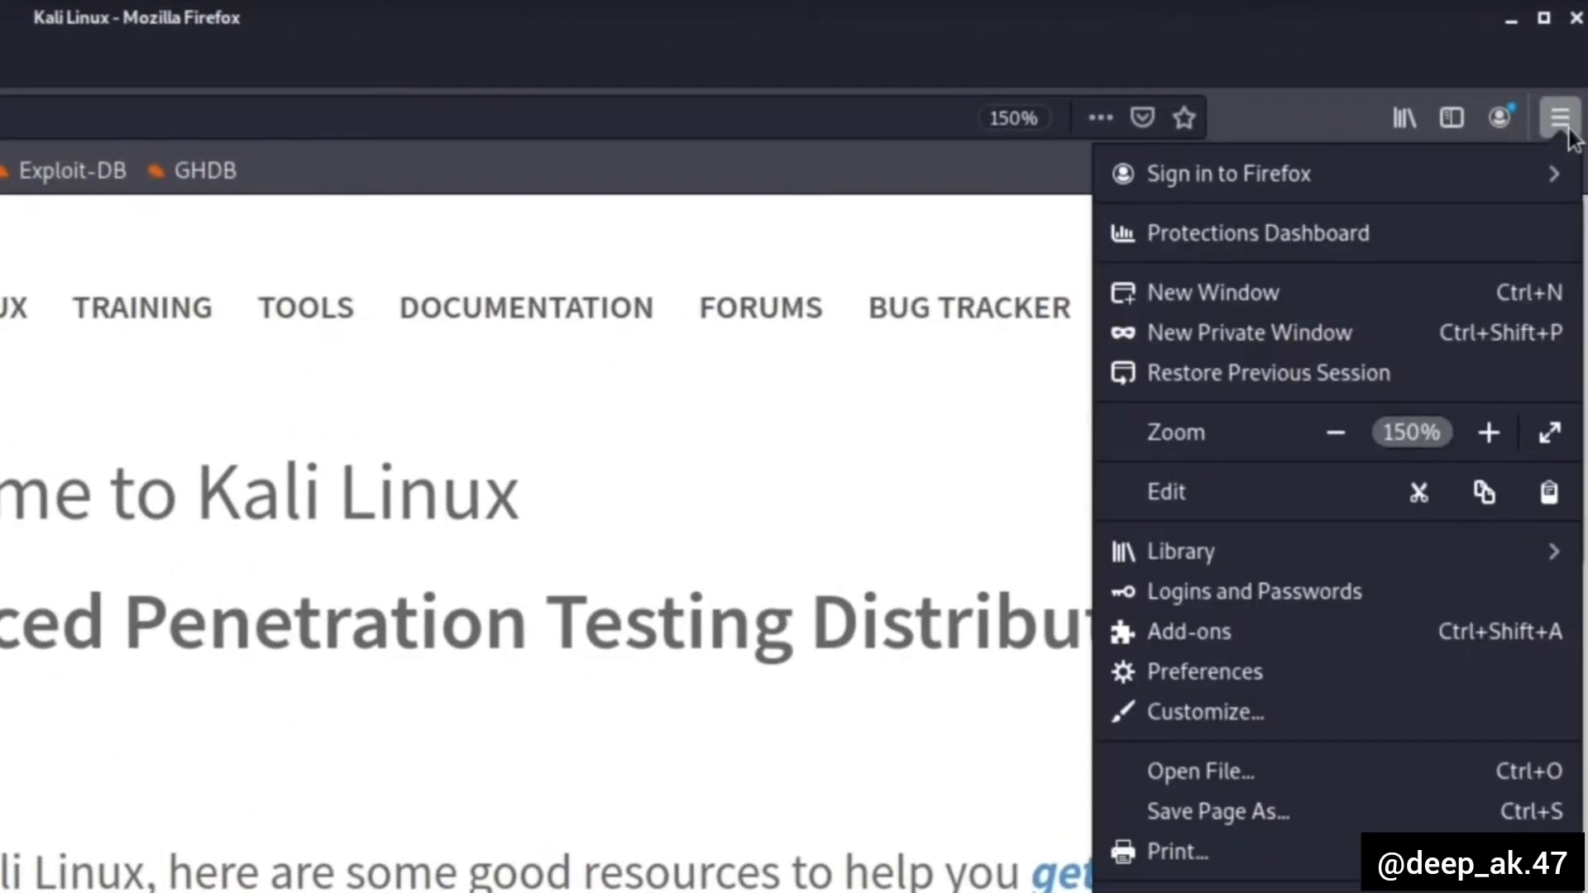
left_click(1238, 678)
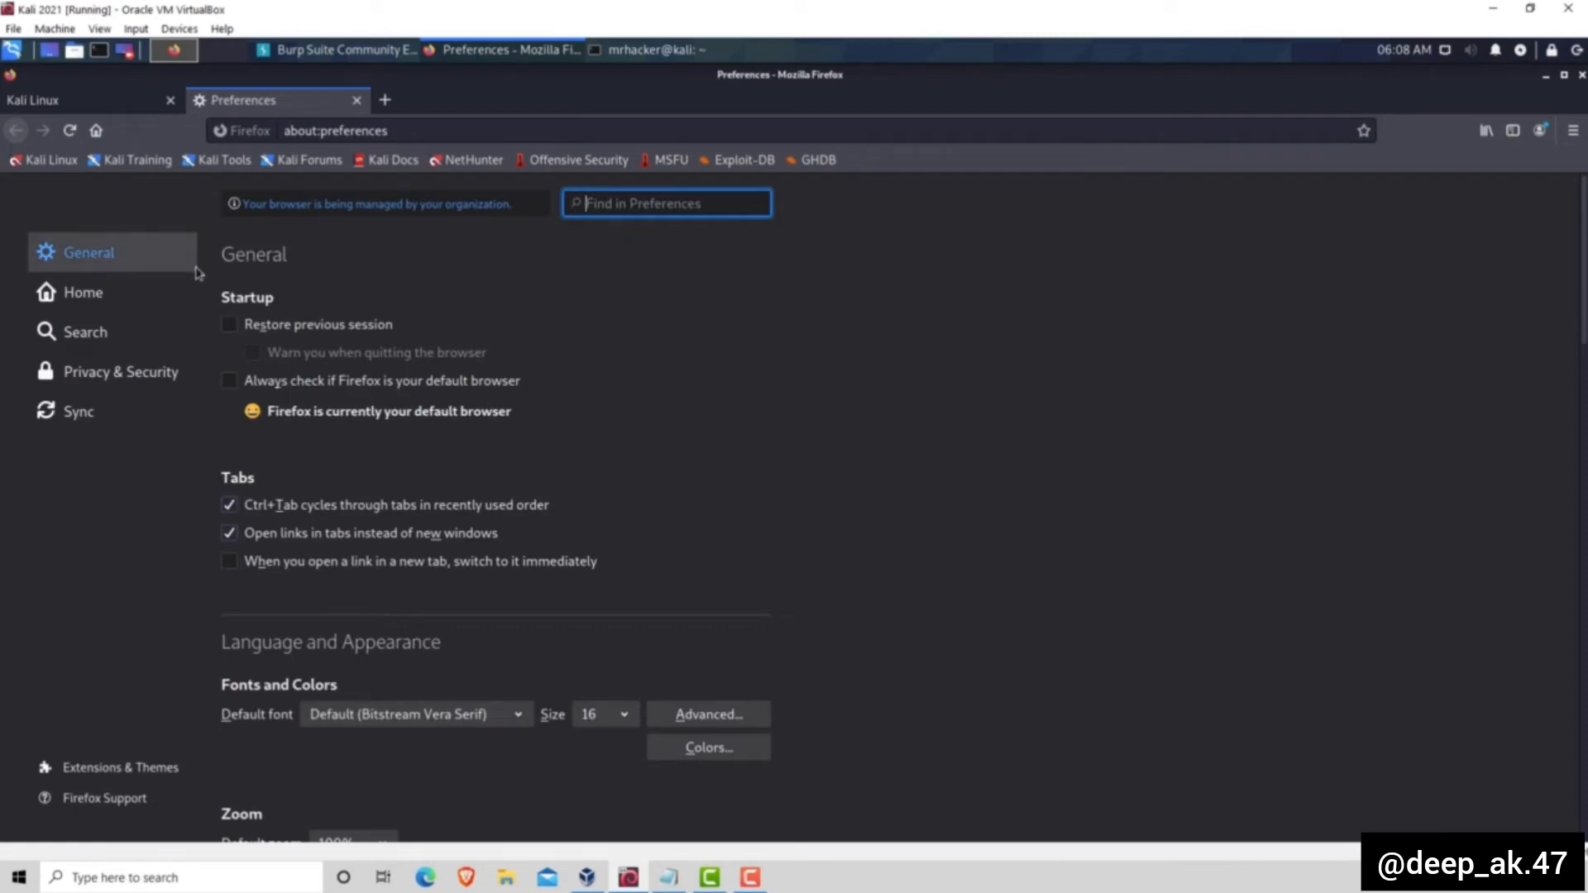
scroll(637, 413, "down", 10)
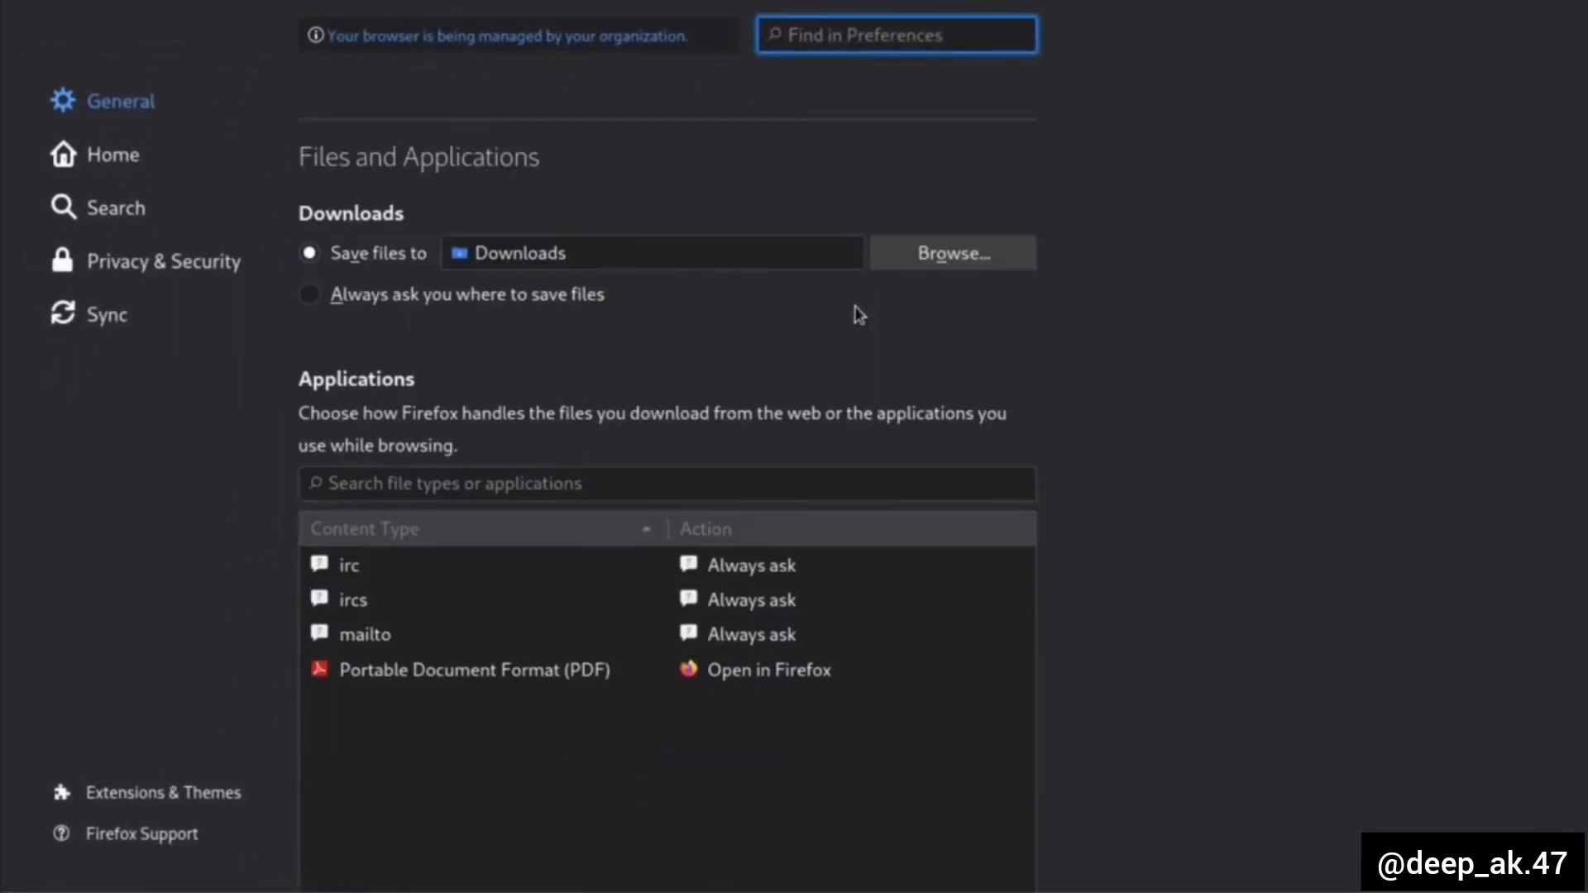
scroll(858, 314, "down", 15)
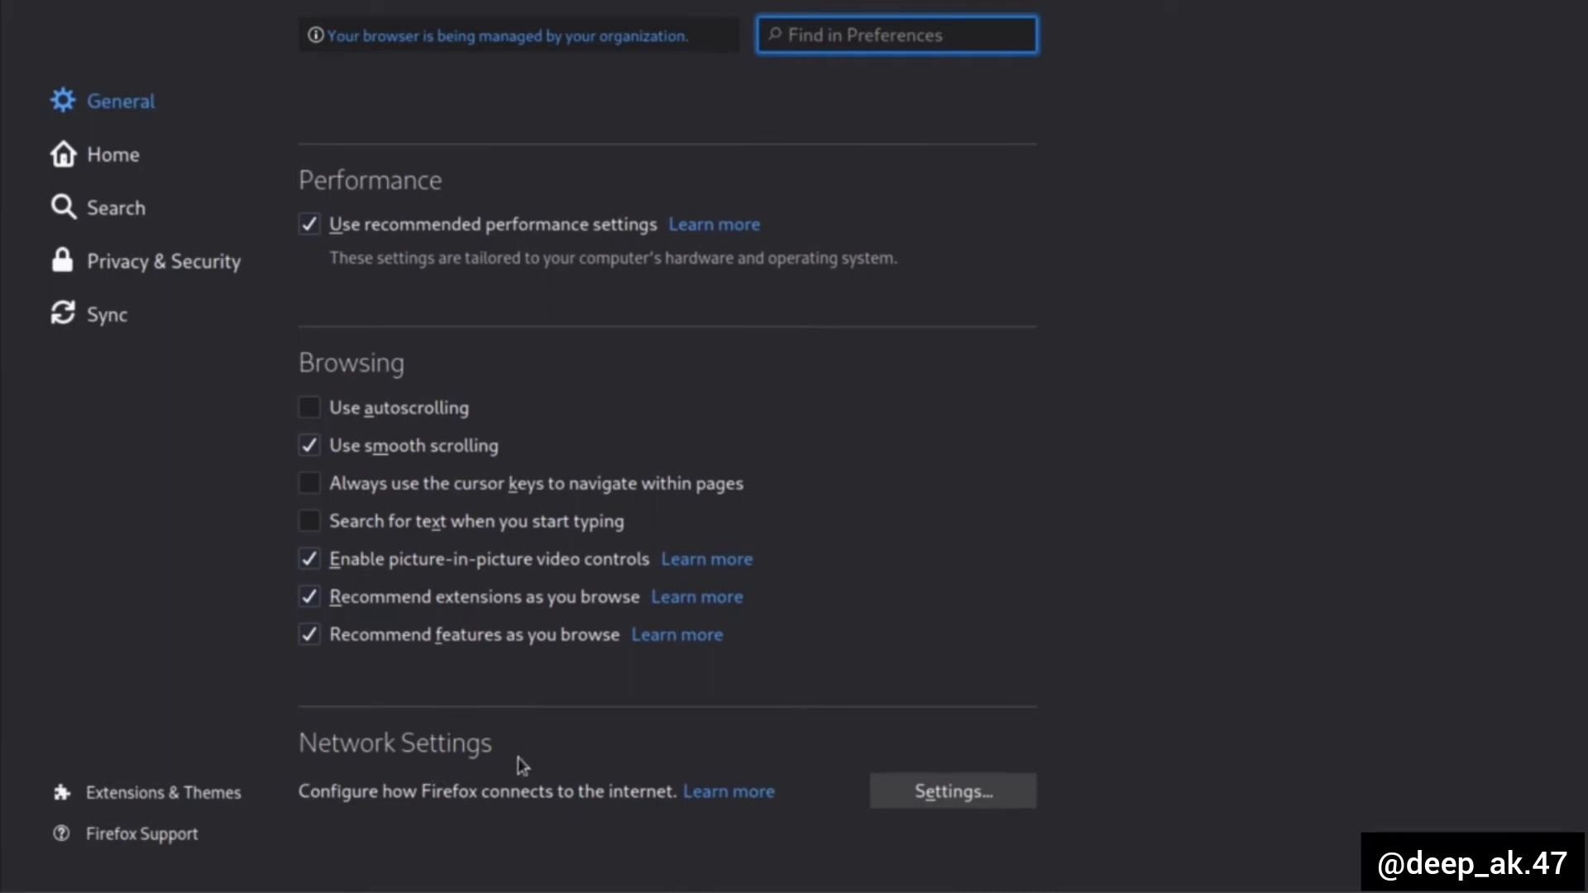
left_click(955, 797)
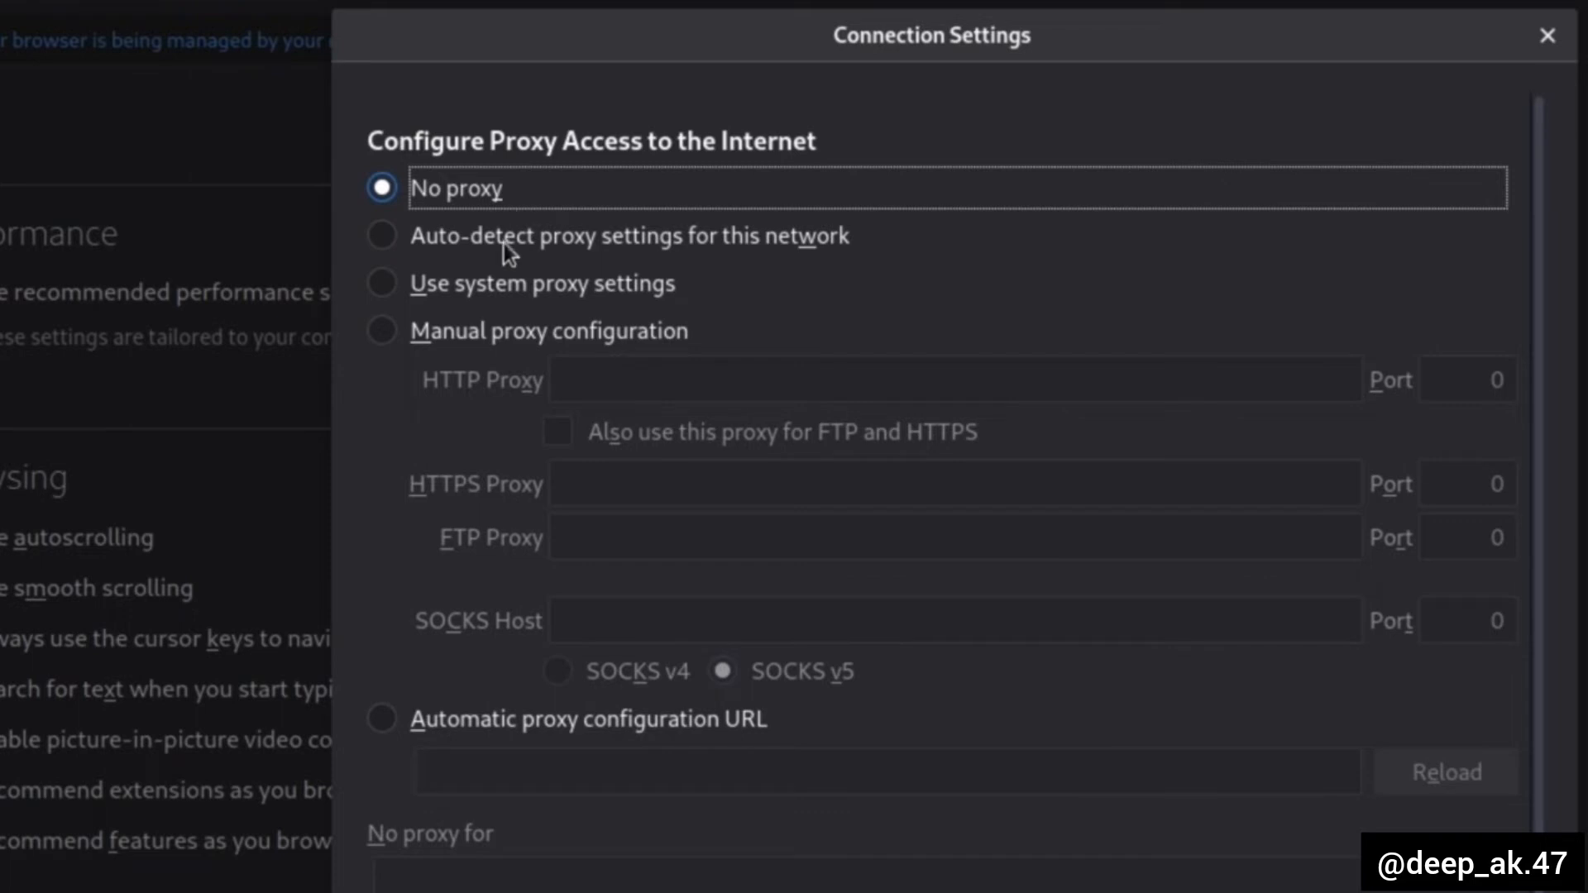
- Choose manual proxy configuration and set the HTTP proxy to 127.0.0.1 with port 8080
left_click(441, 334)
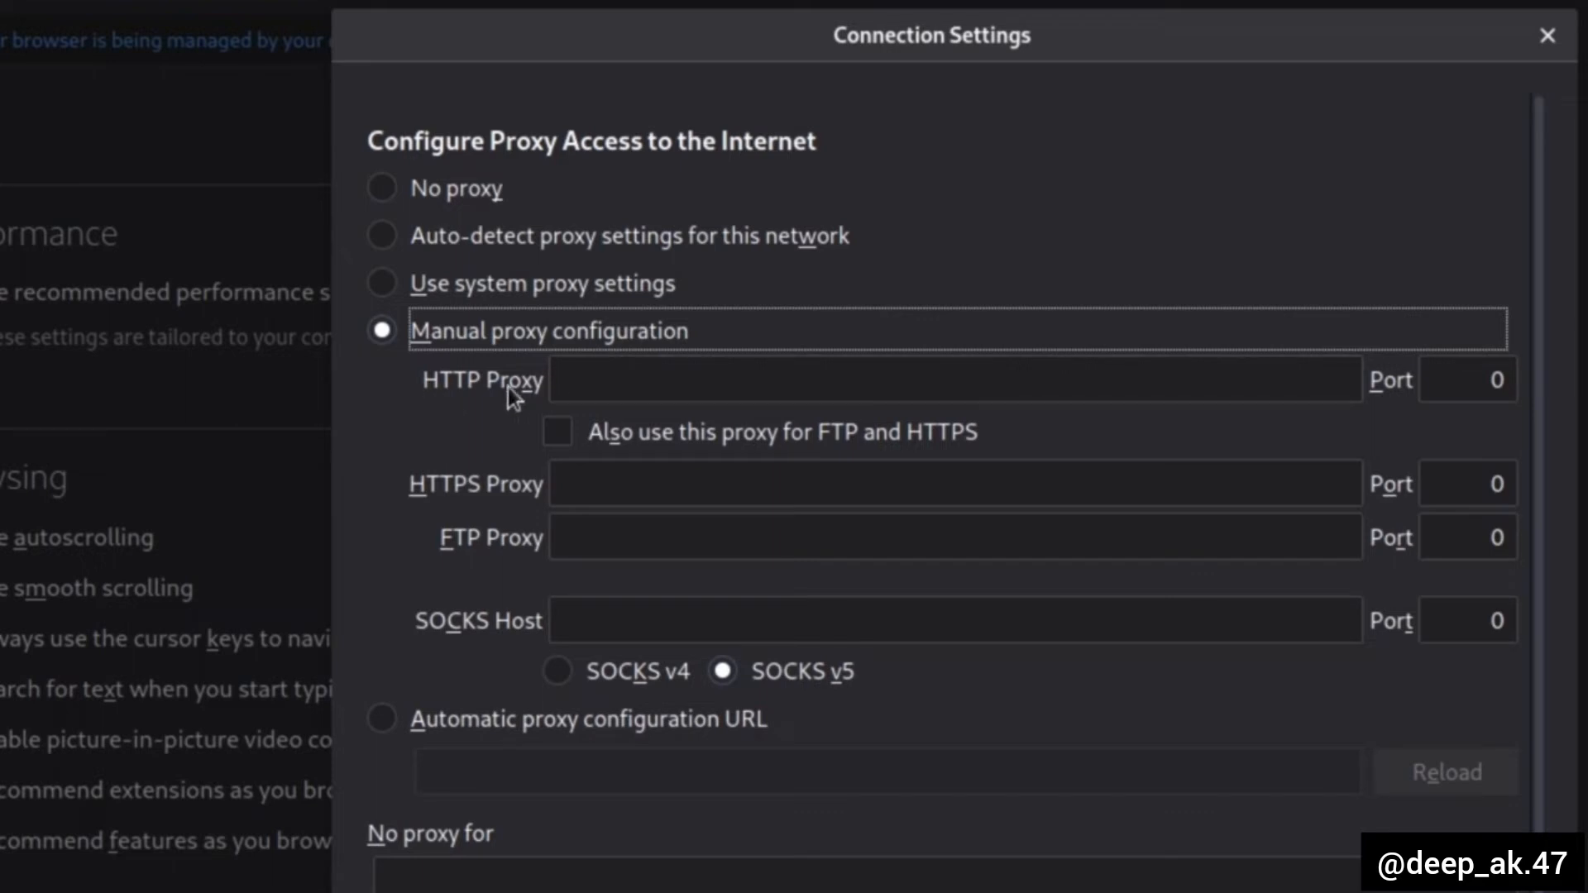
left_click(606, 395)
type("127.0.0")
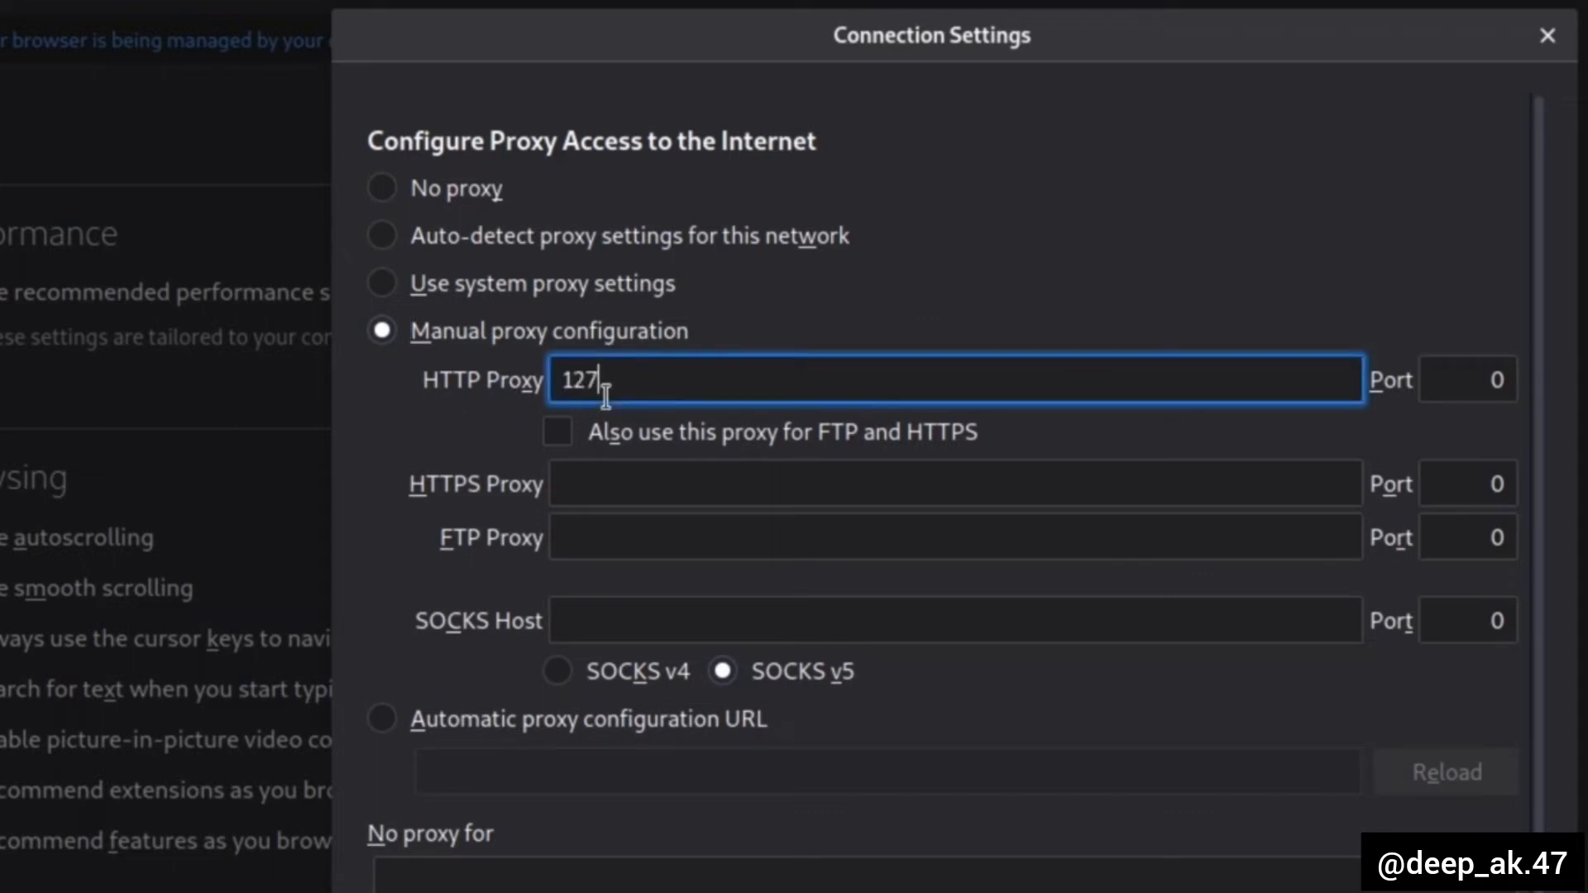
type(".1")
left_click(1424, 379)
type("8080")
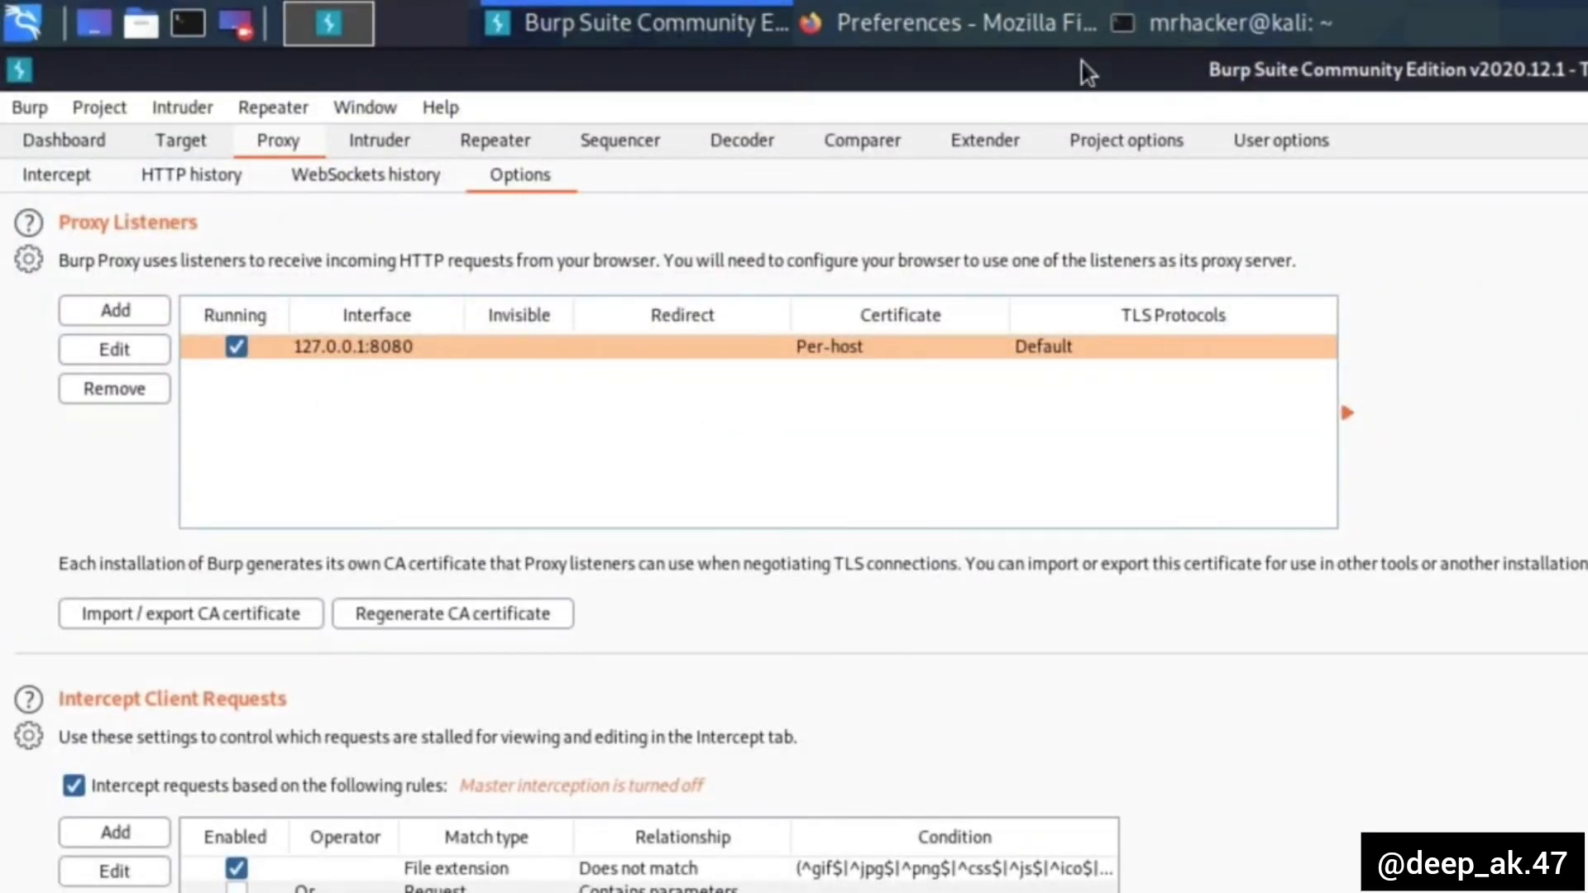
- Return to Firefox, apply the same proxy to FTP and HTTPS, and save the connection settings
left_click(951, 23)
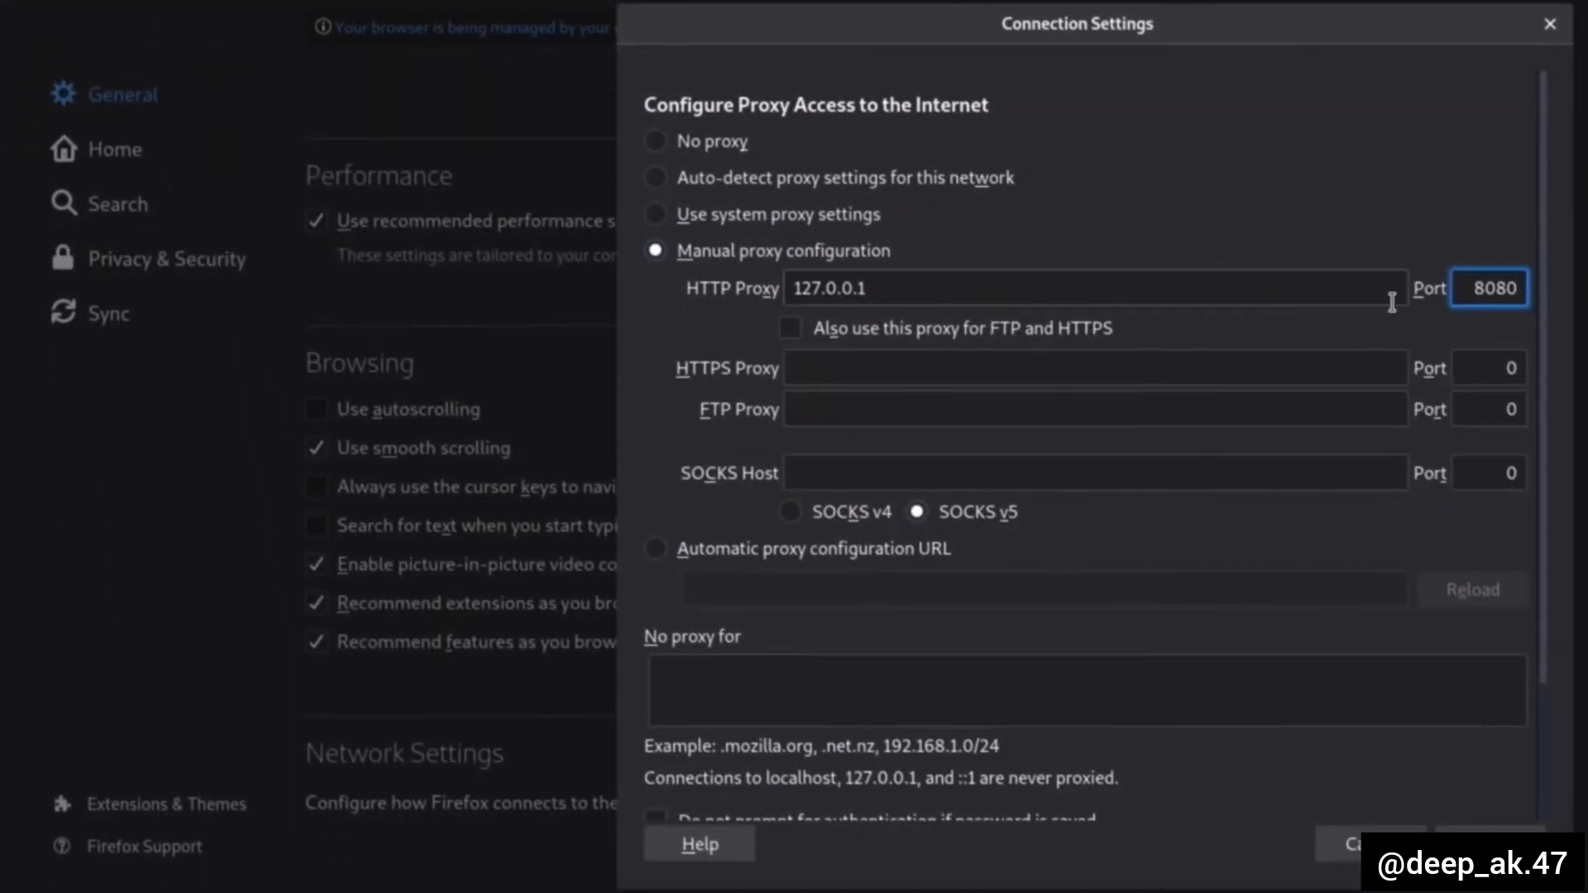
left_click(799, 329)
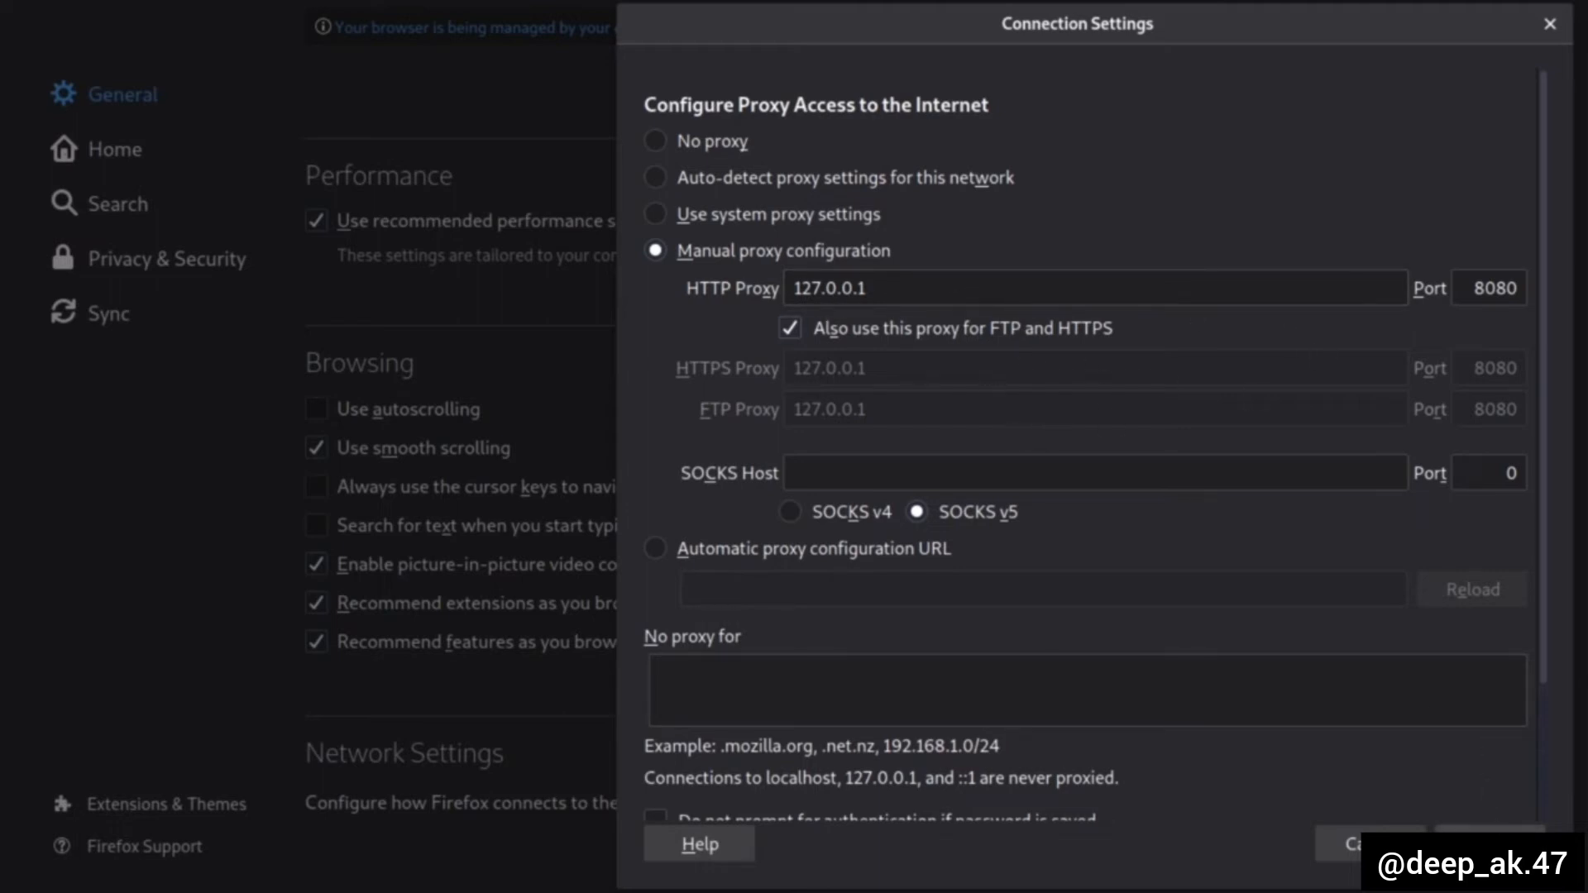
left_click(1489, 843)
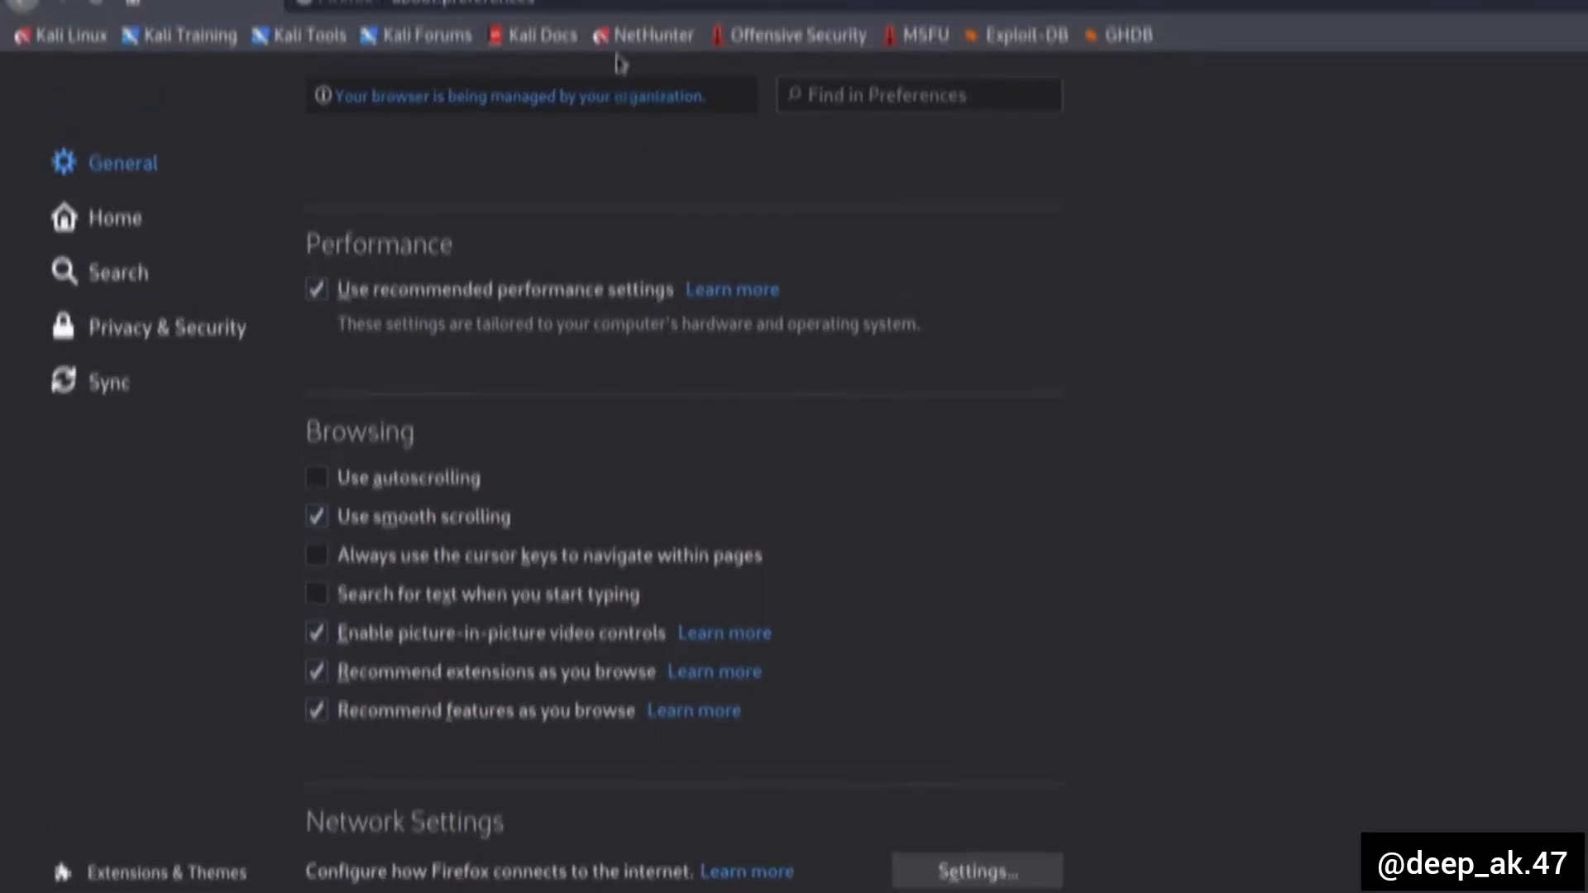
- Load the website arh.bg.ac.rs in a new browser tab
left_click(529, 82)
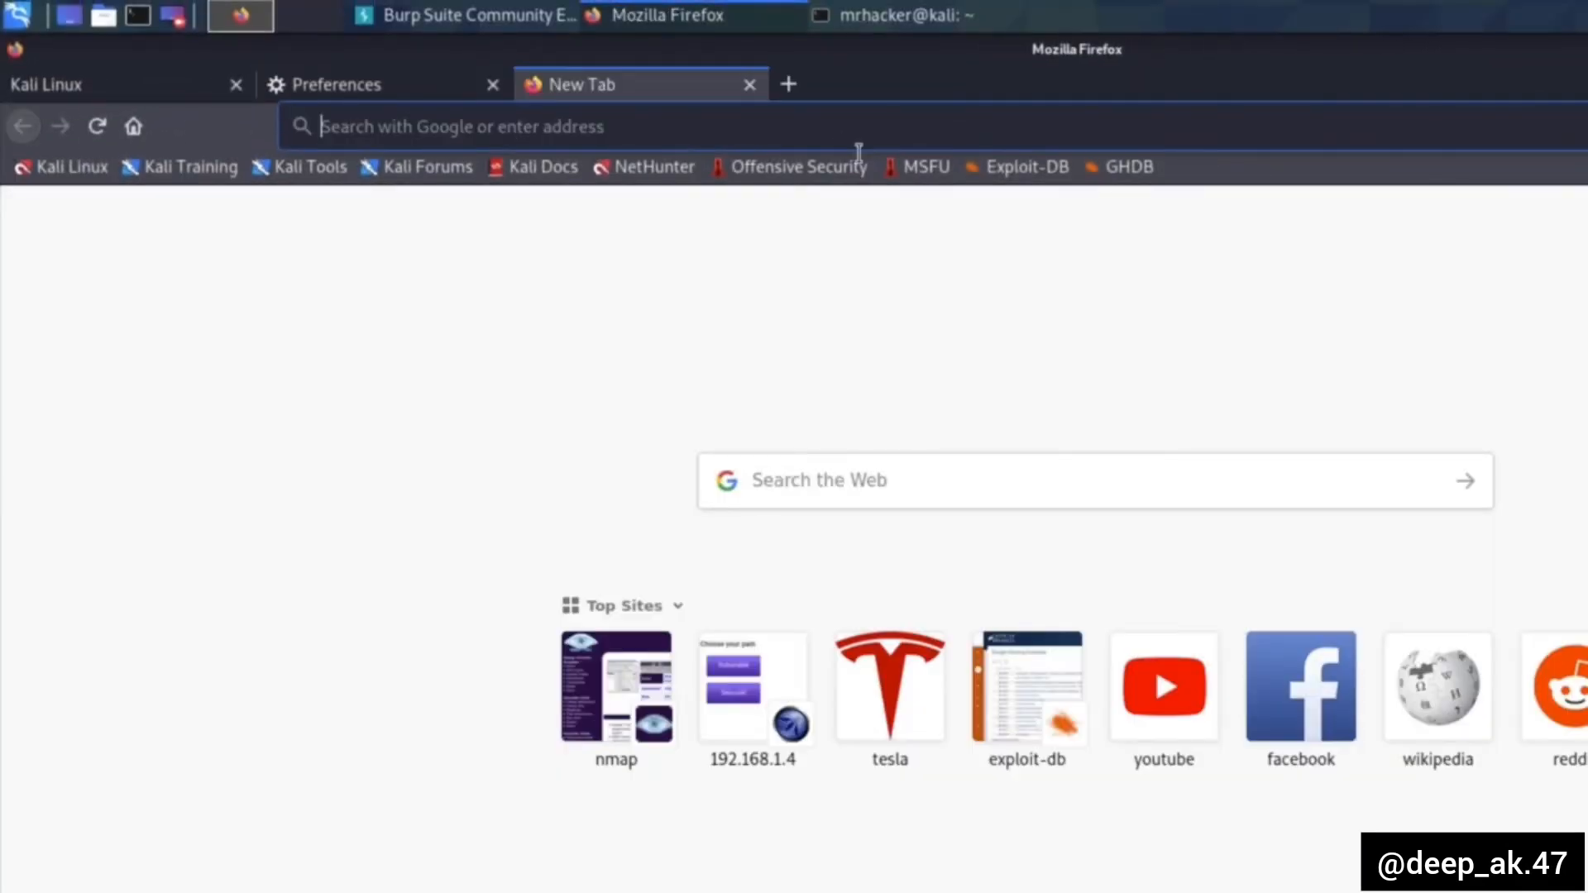
type("arh.bg")
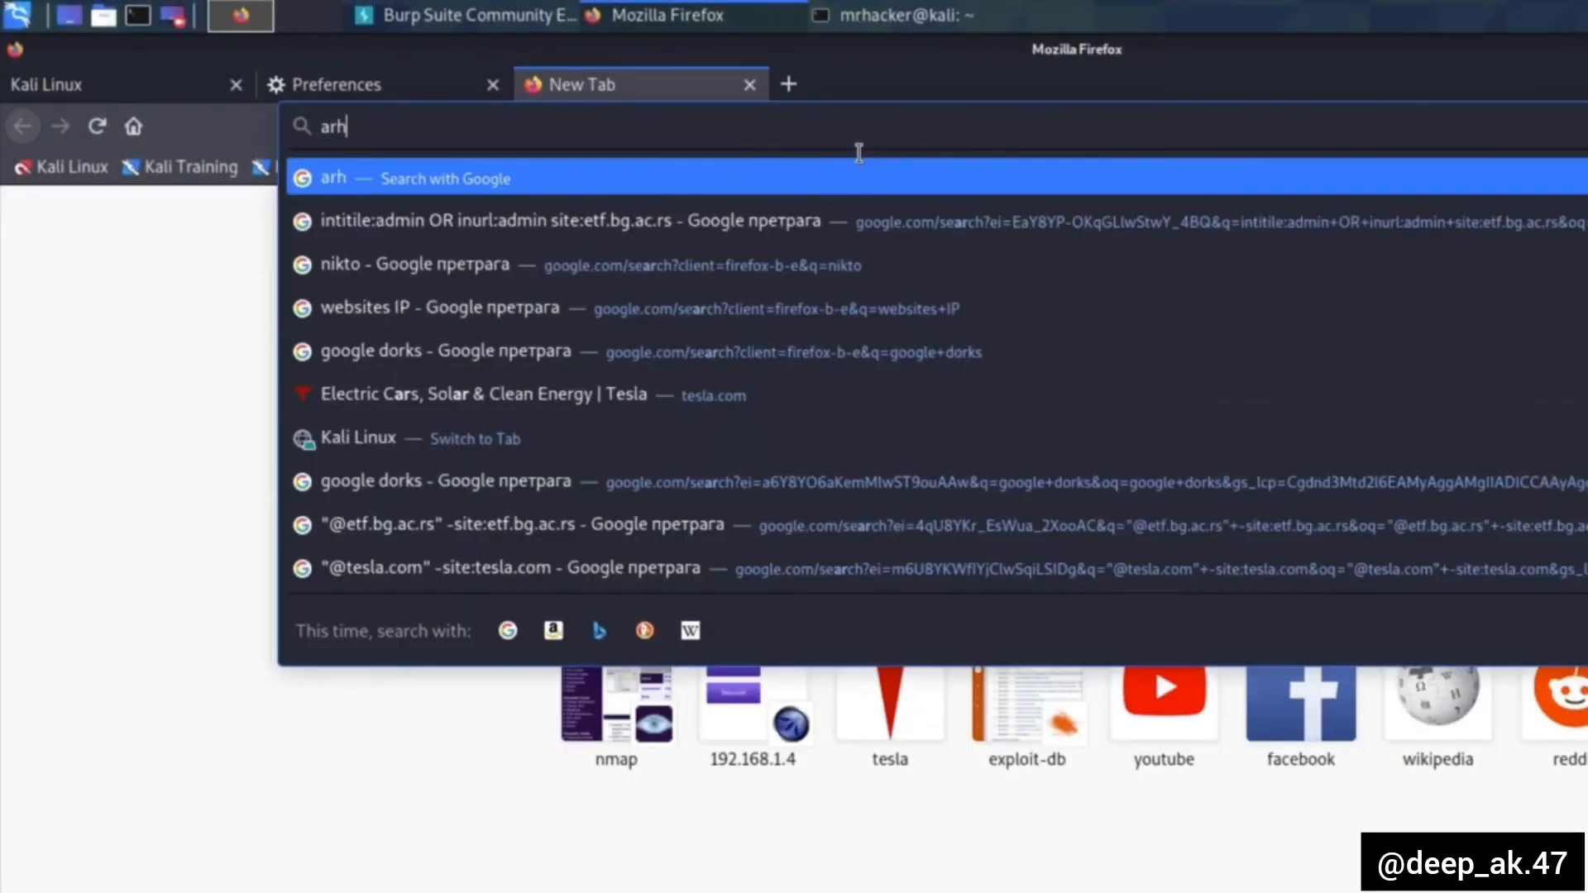
type(".ac.rs")
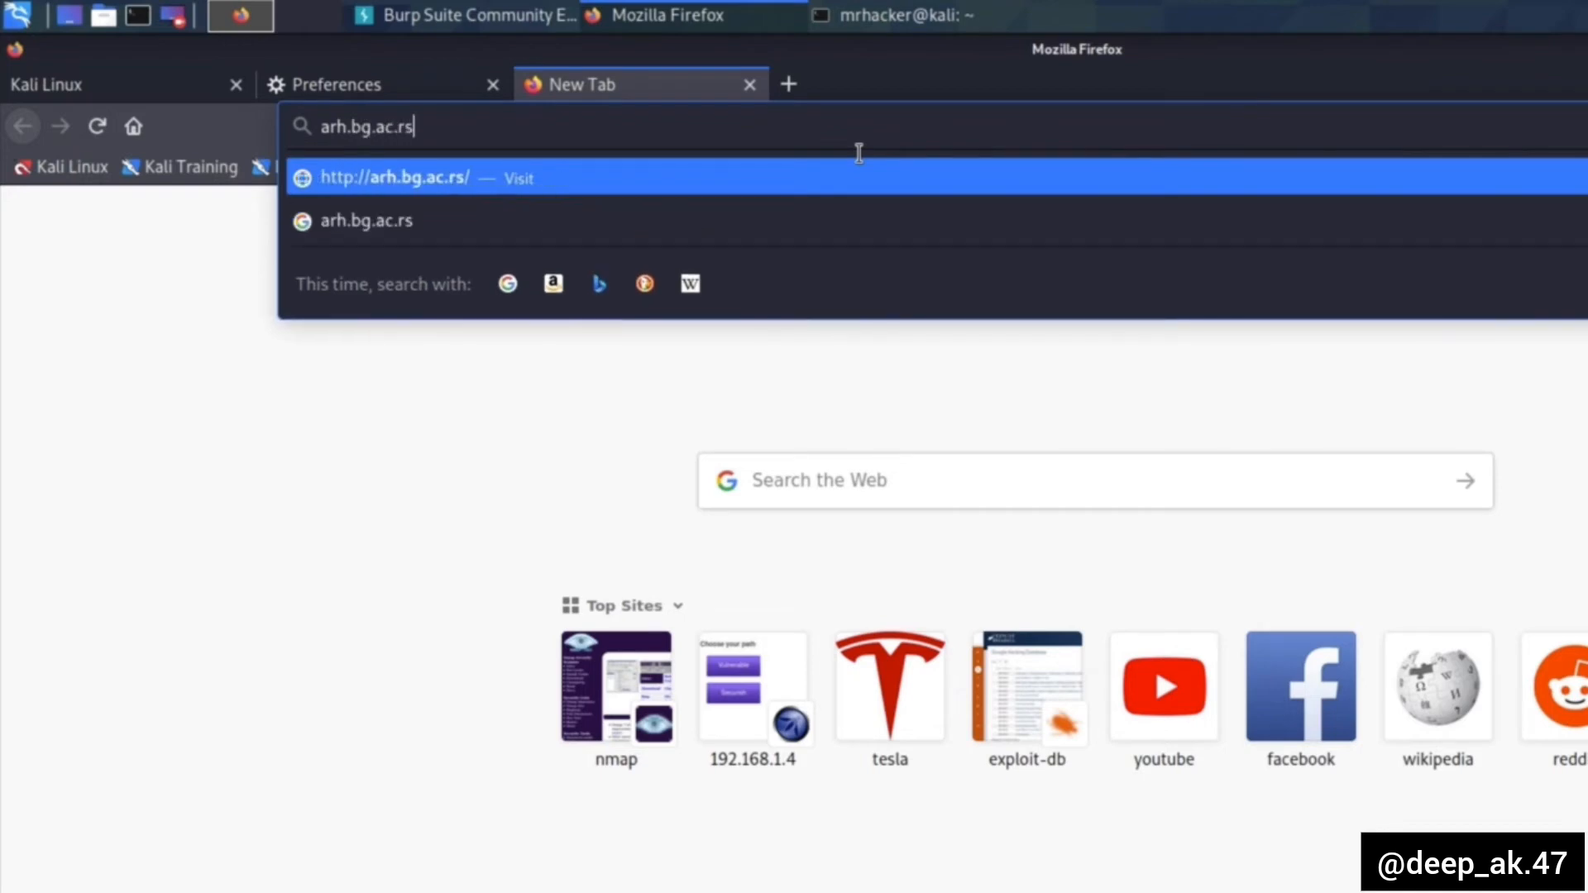
key("Return")
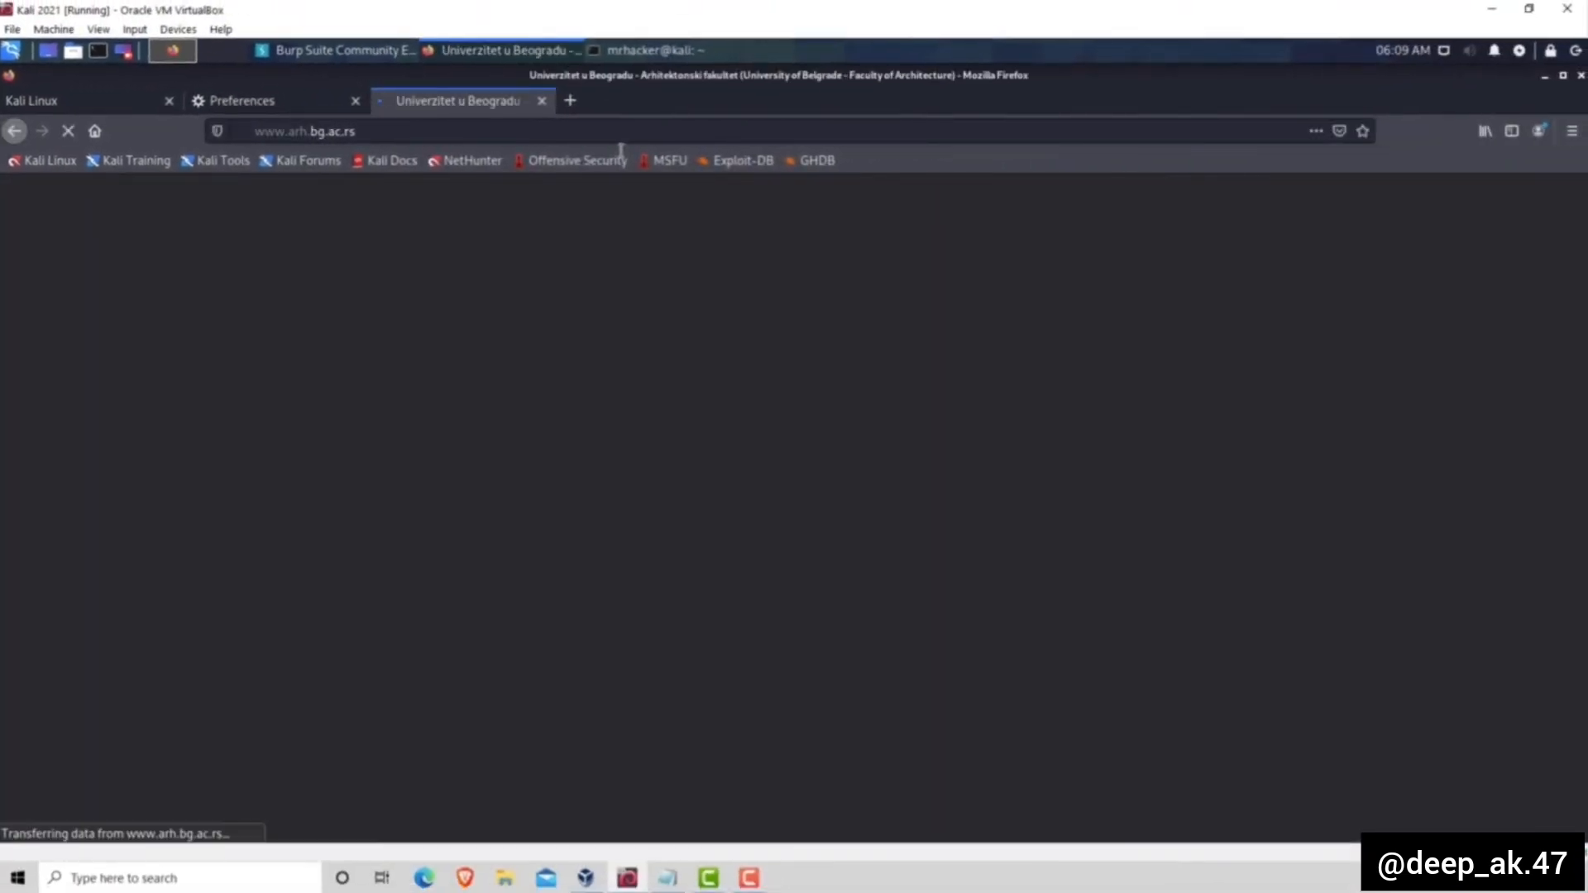
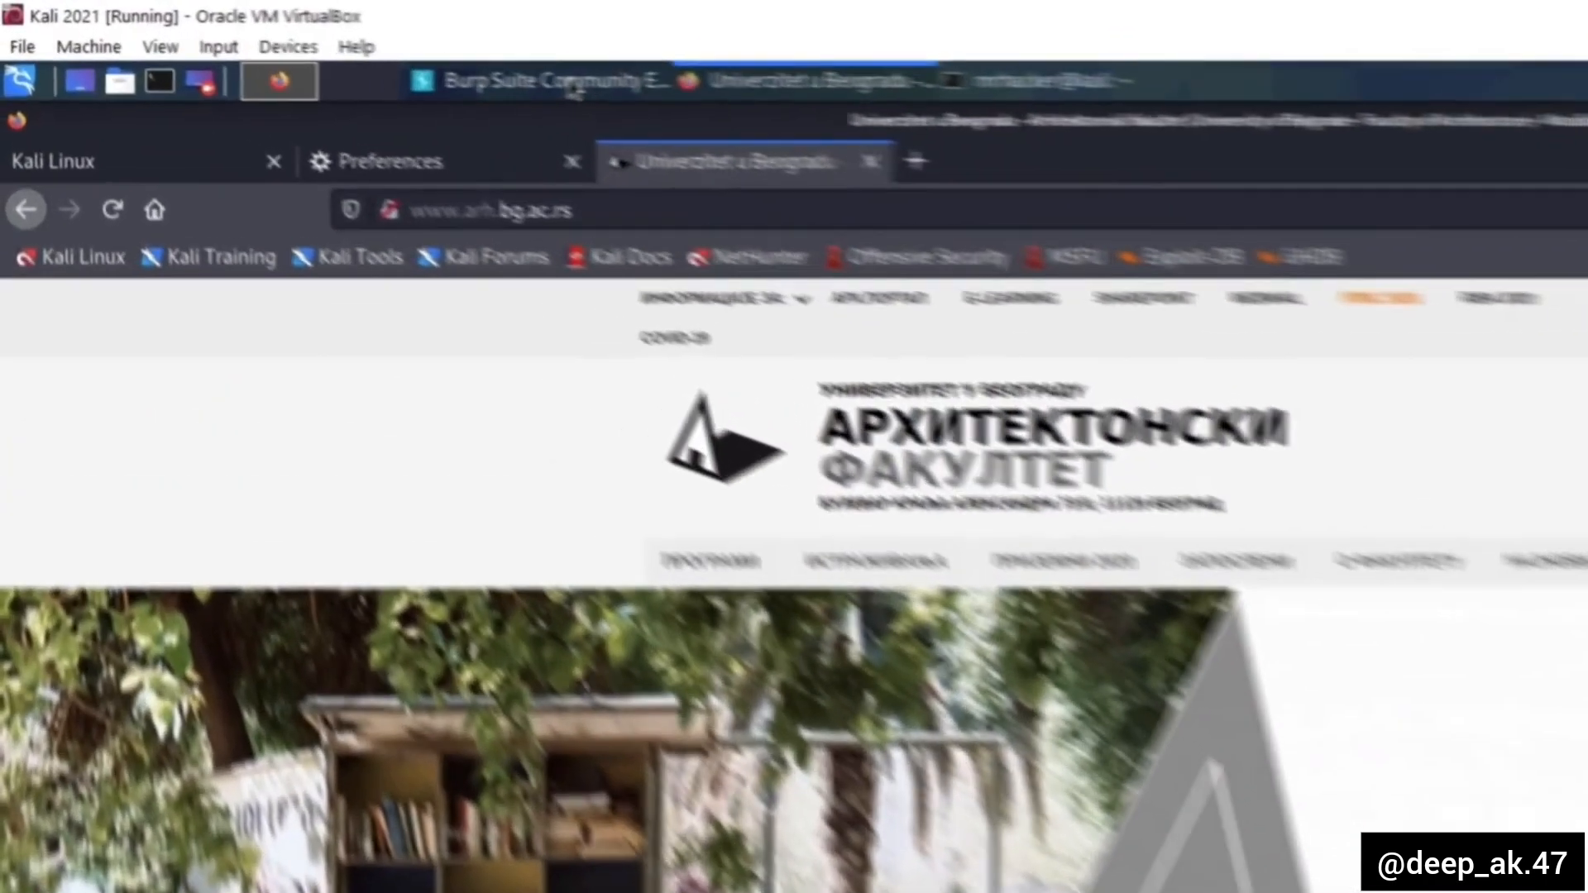
- Switch to Burp Suite and examine the dashboard tasks and the target site map for the captured website traffic
left_click(340, 51)
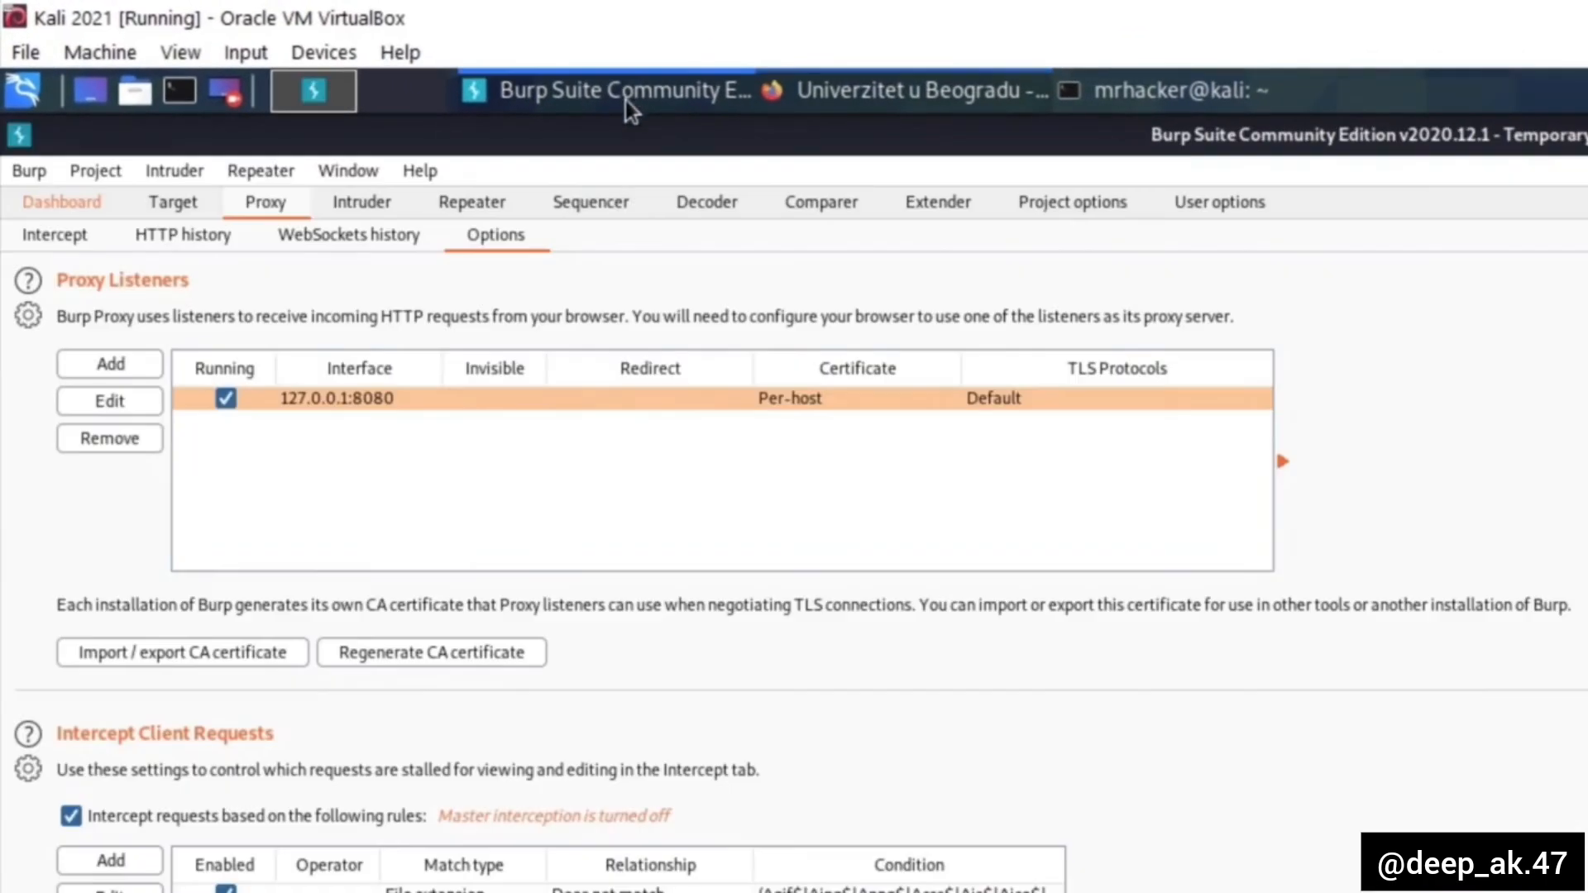
left_click(59, 204)
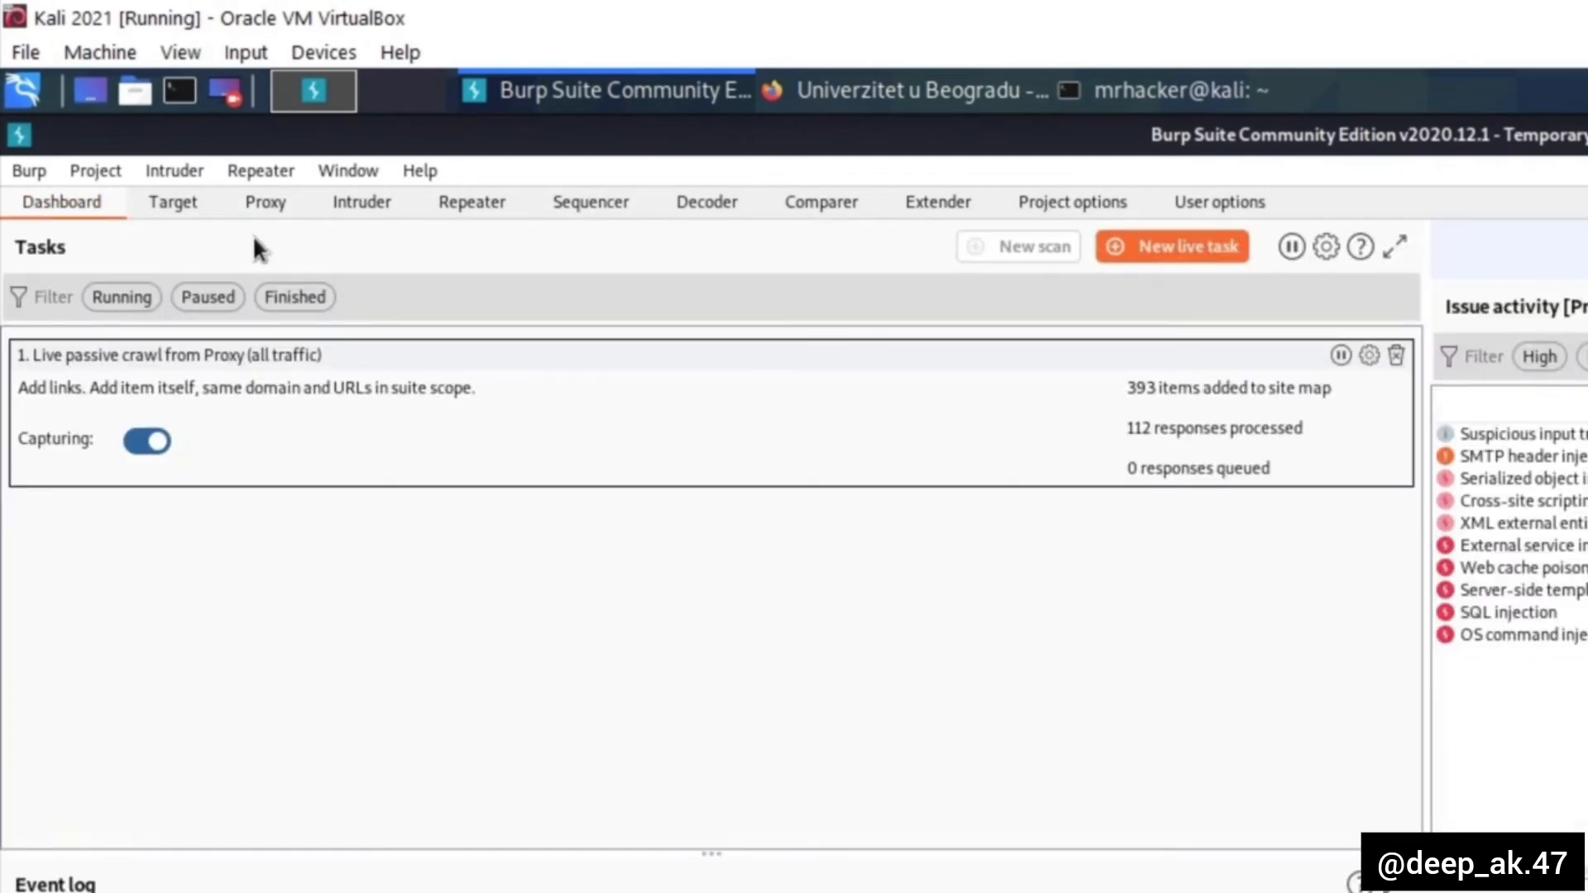
left_click(187, 213)
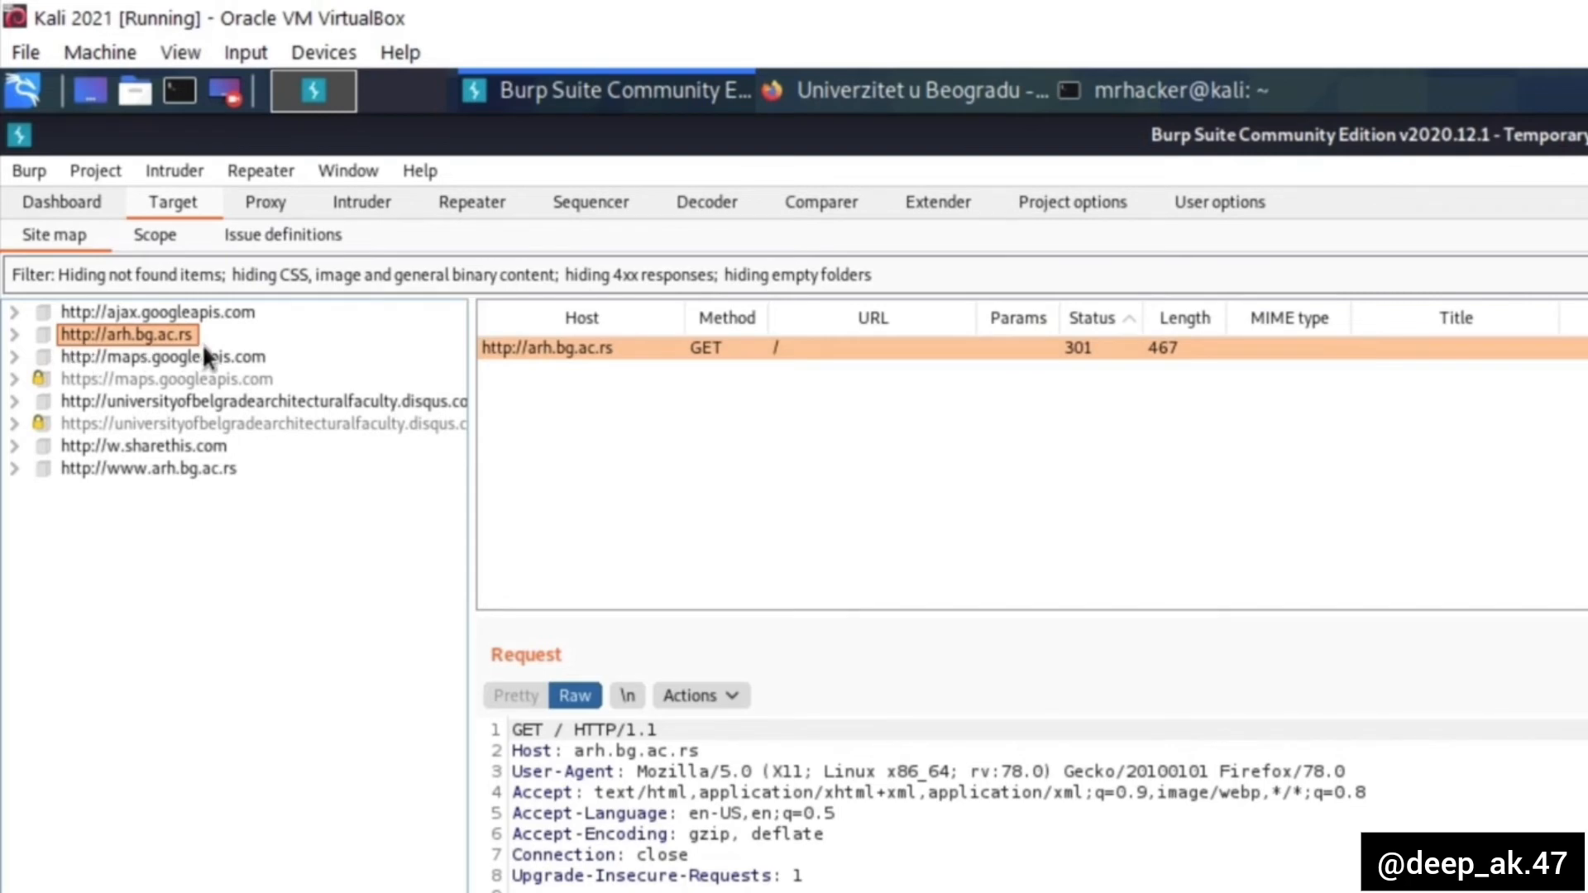
- Switch back to Firefox and load facebook.com in a new browser tab
left_click(908, 93)
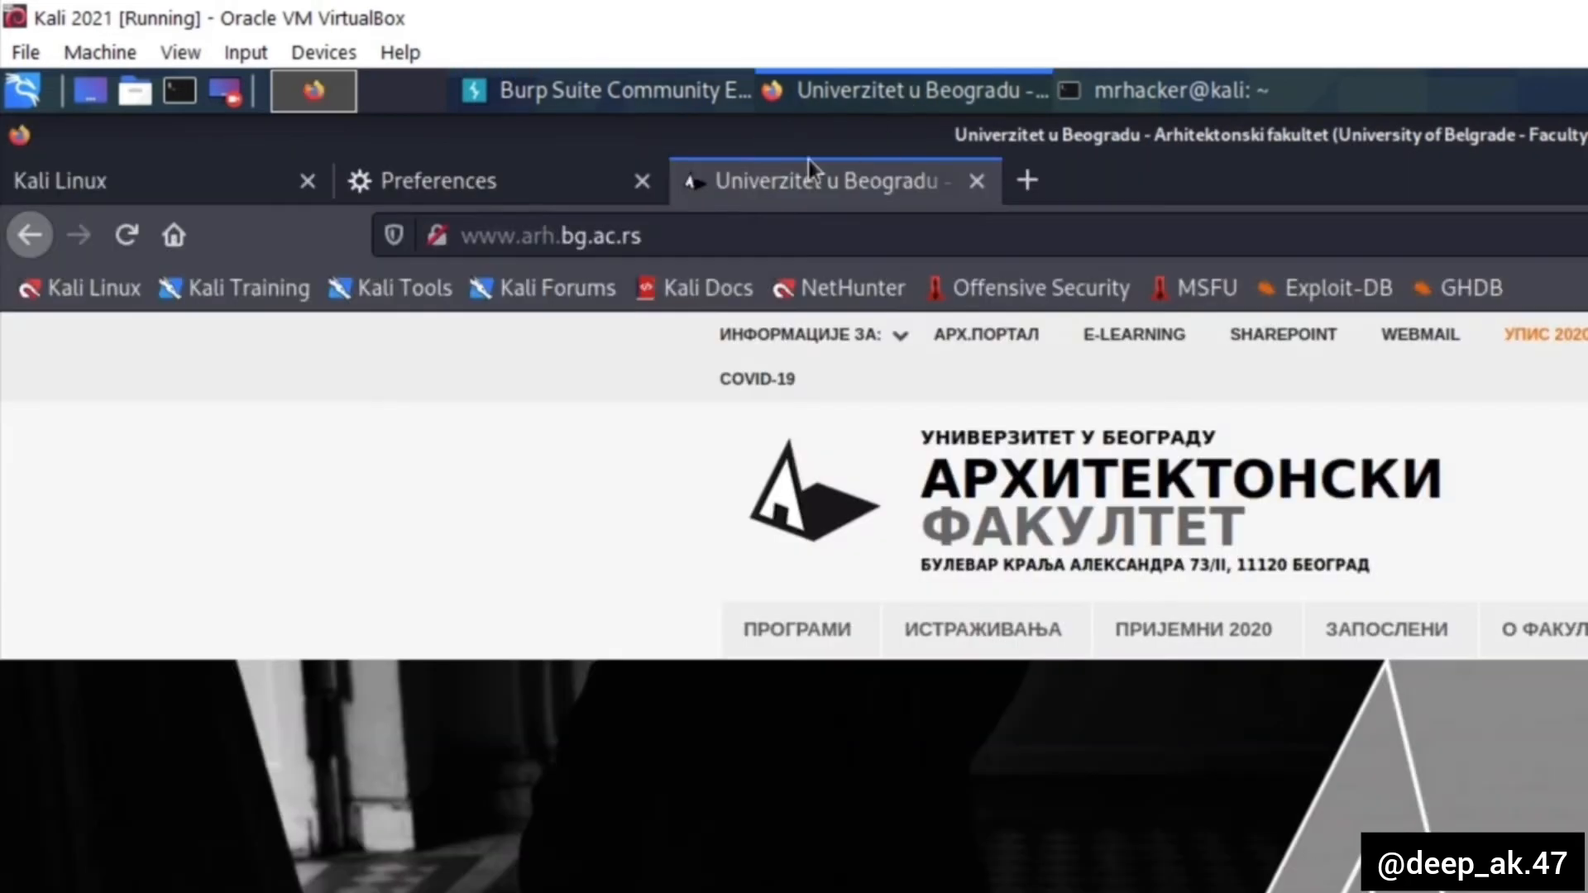
left_click(1034, 199)
type("facebook.com")
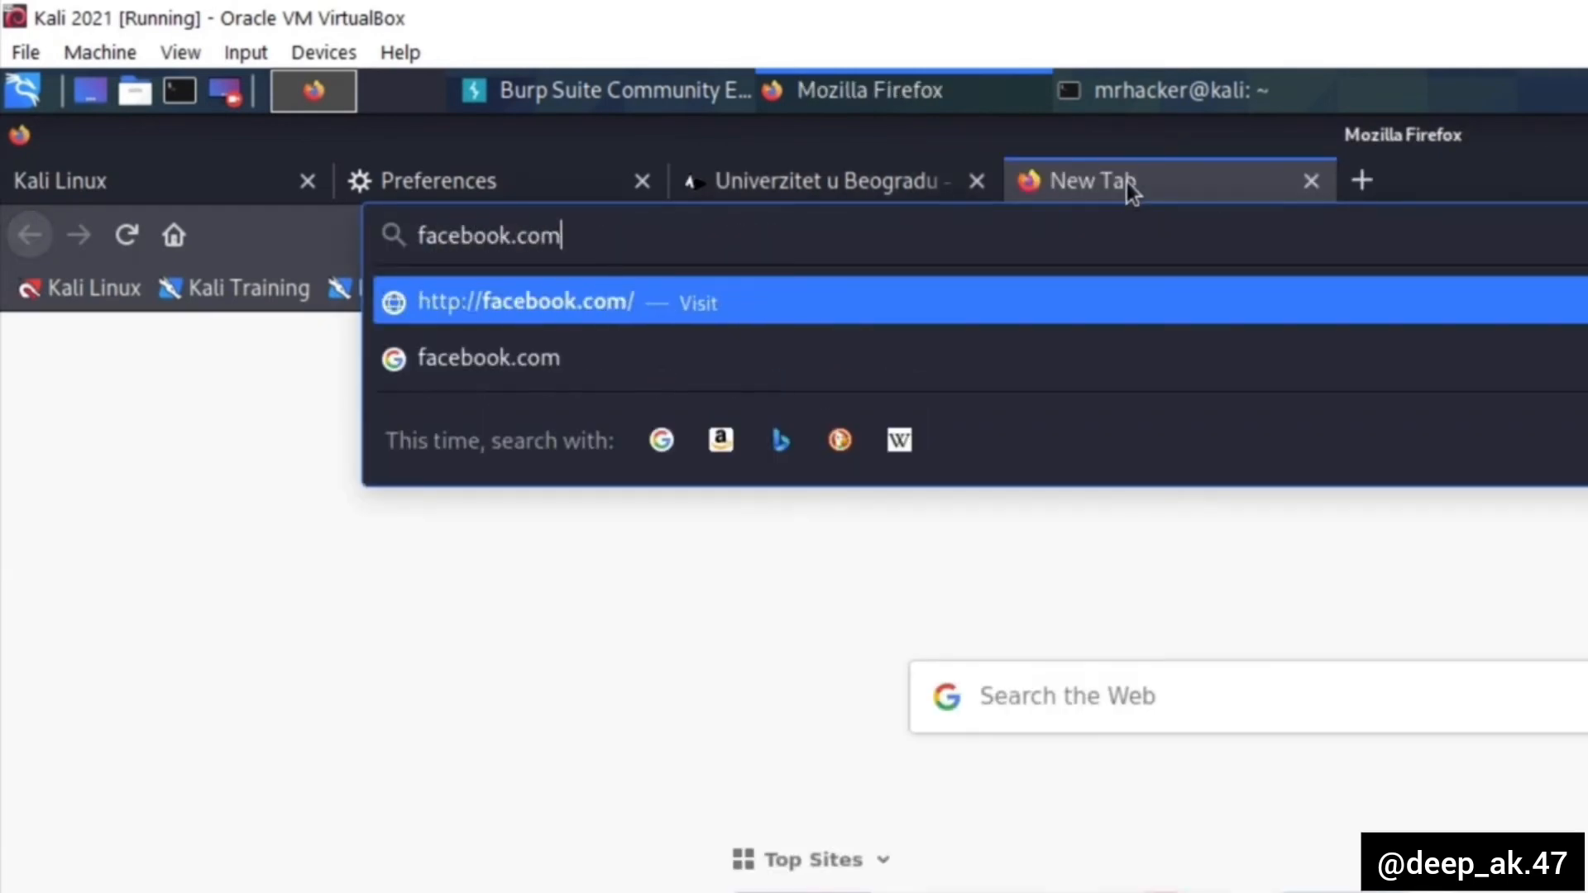
key("Return")
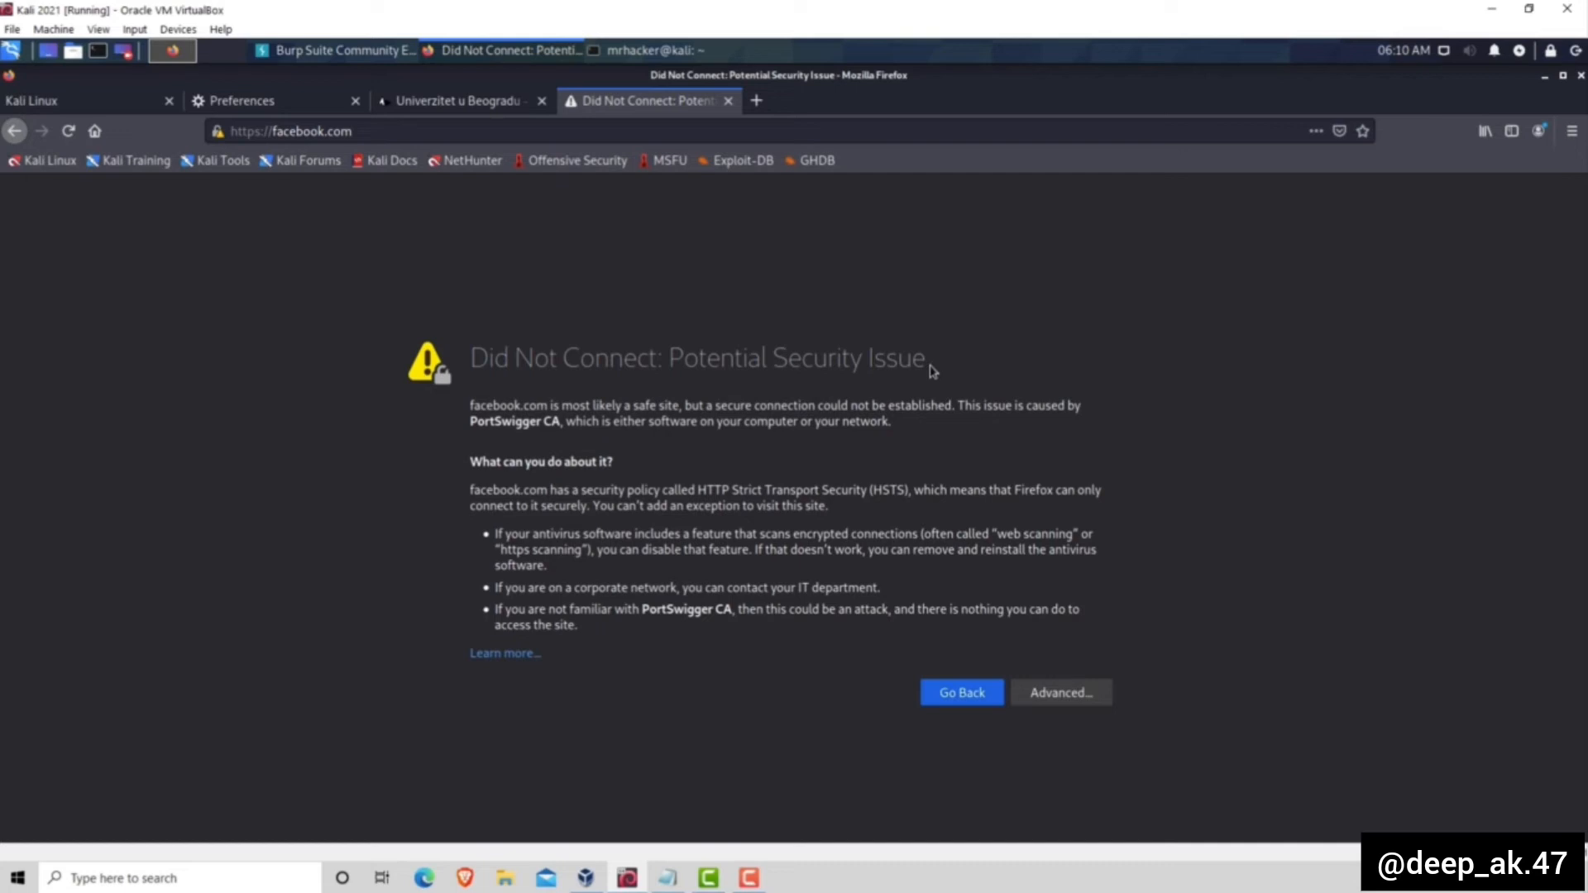
left_click(756, 100)
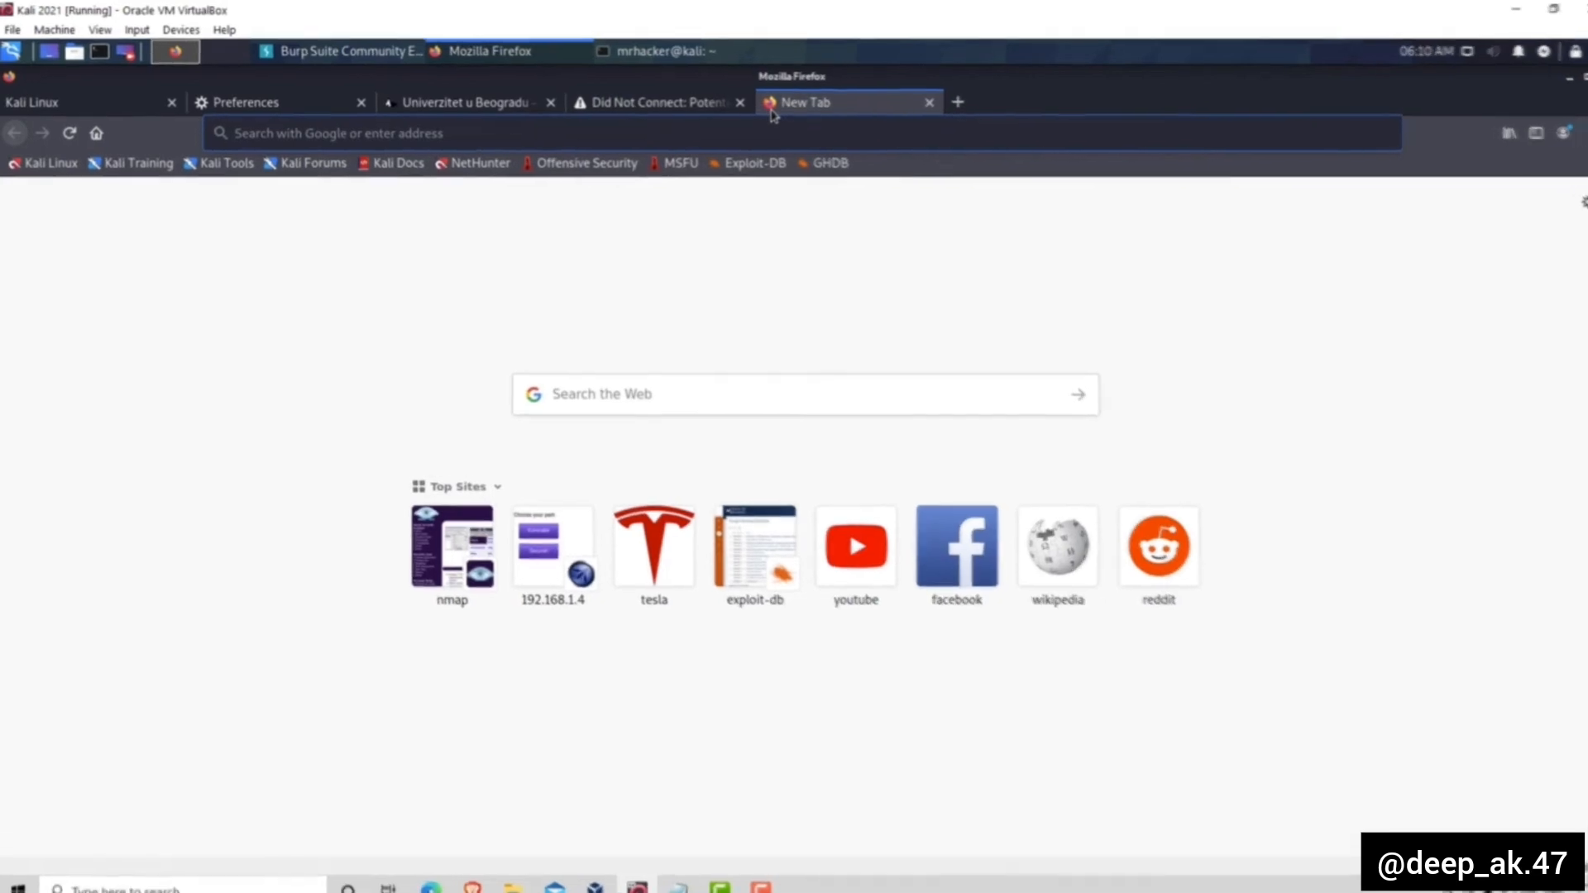
type("ht")
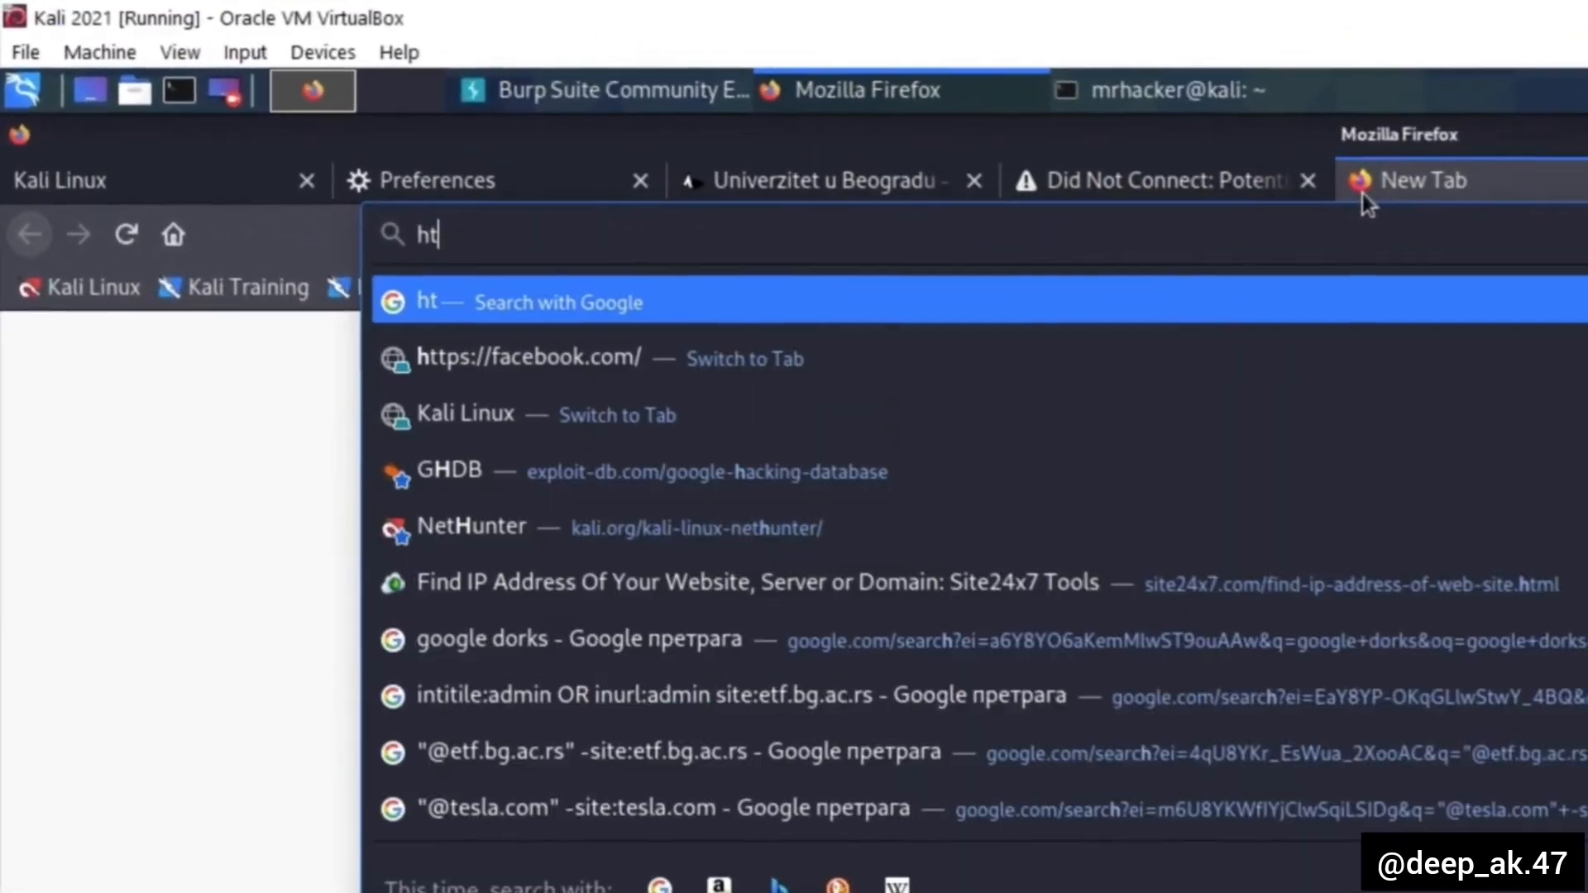
type("tp://burp")
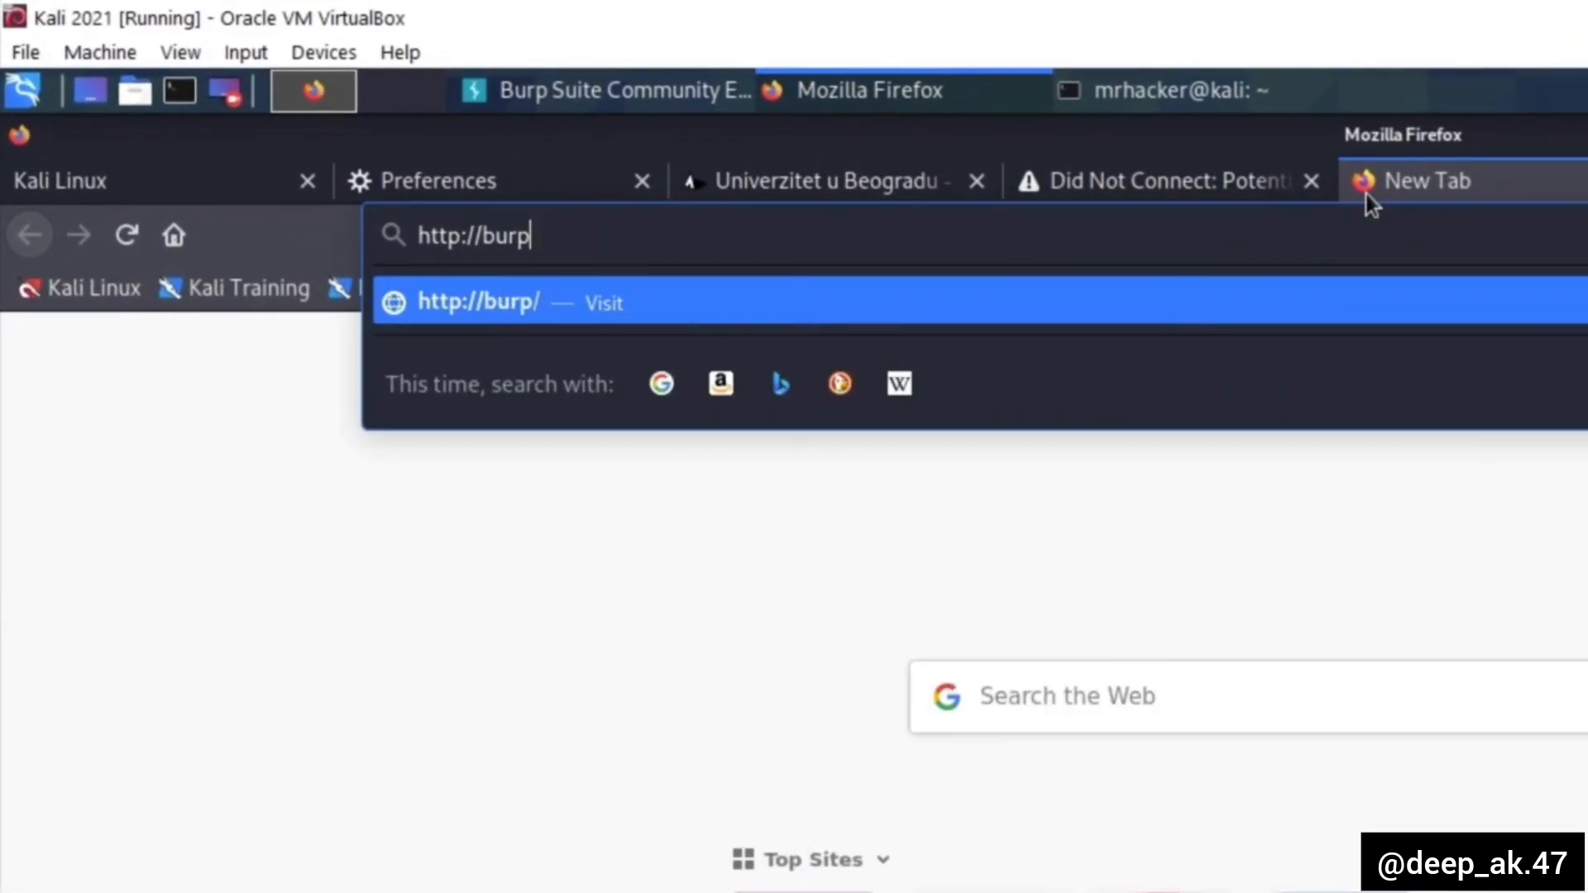
key("Return")
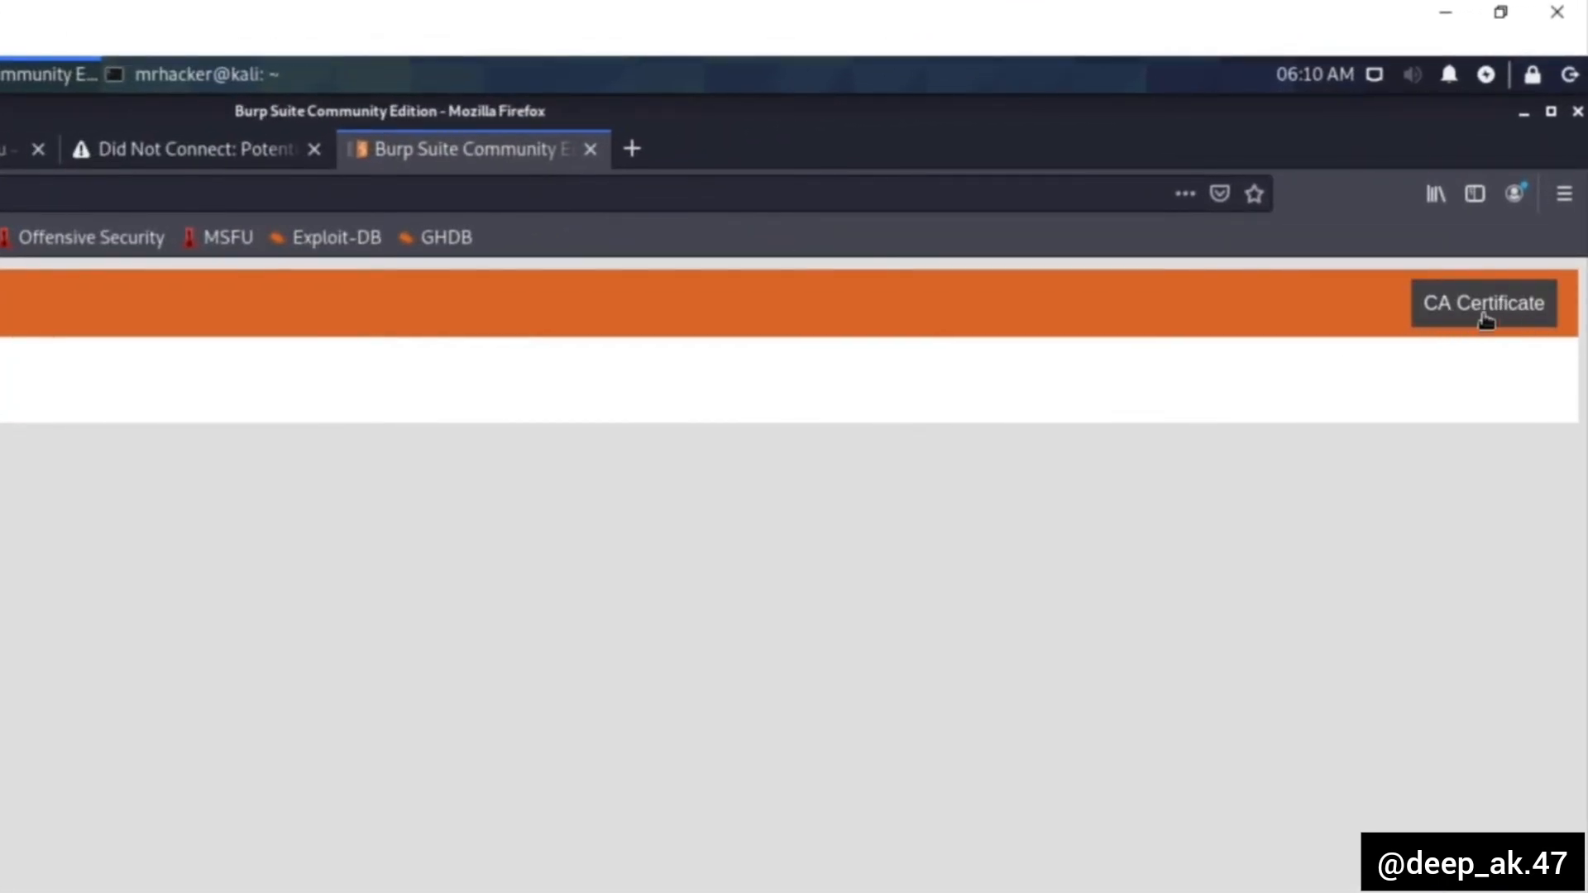
- Download Burp's CA certificate by saving cacert.der to disk, and dismiss the downloads list
left_click(1485, 316)
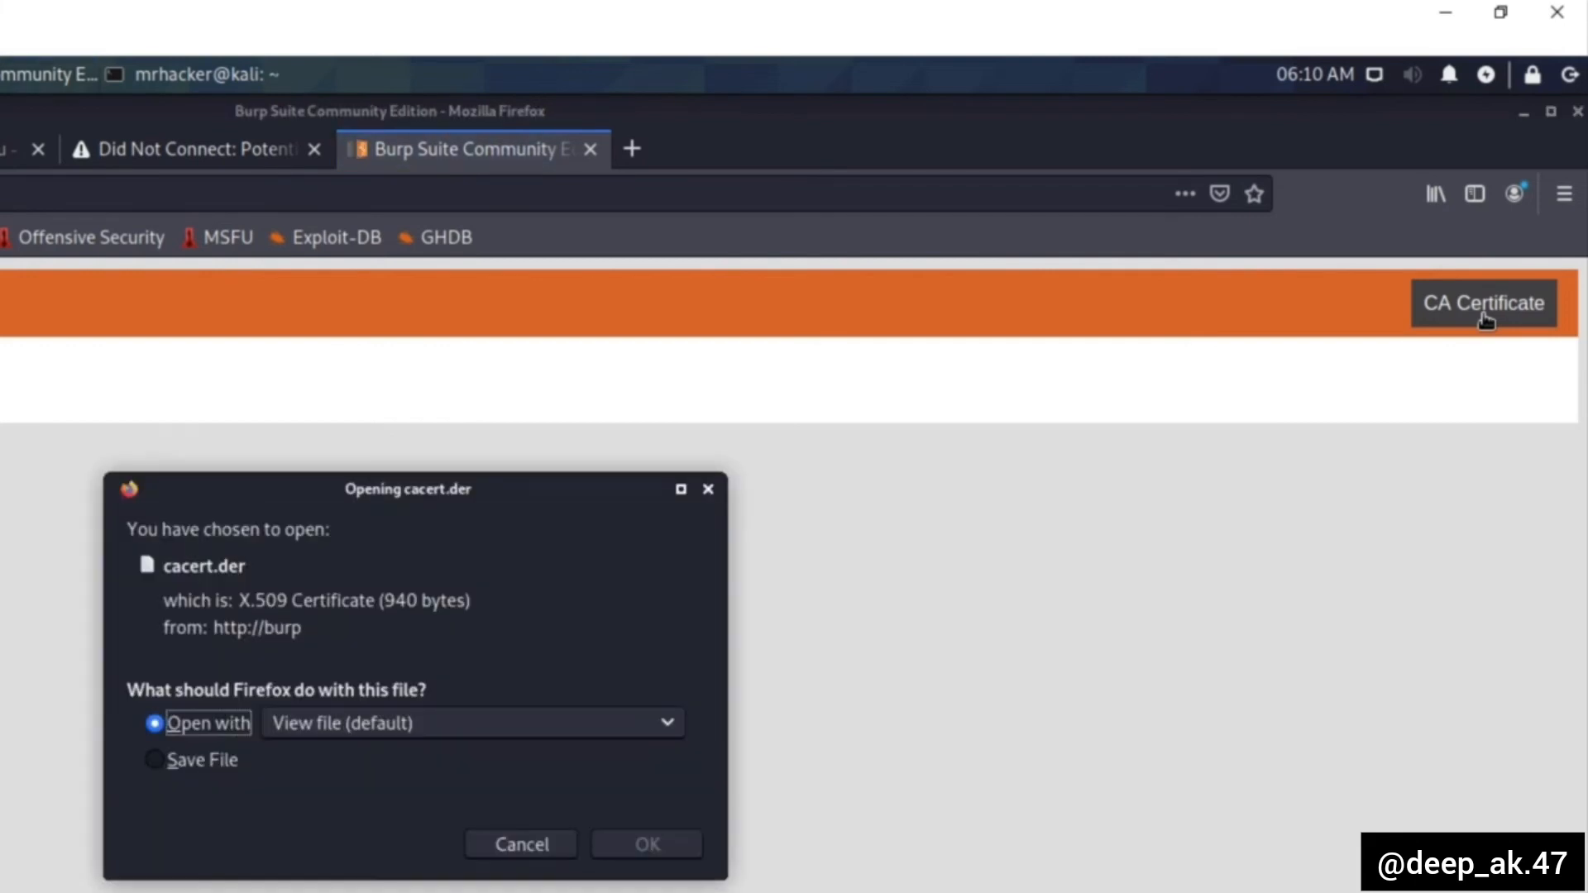
left_click(167, 766)
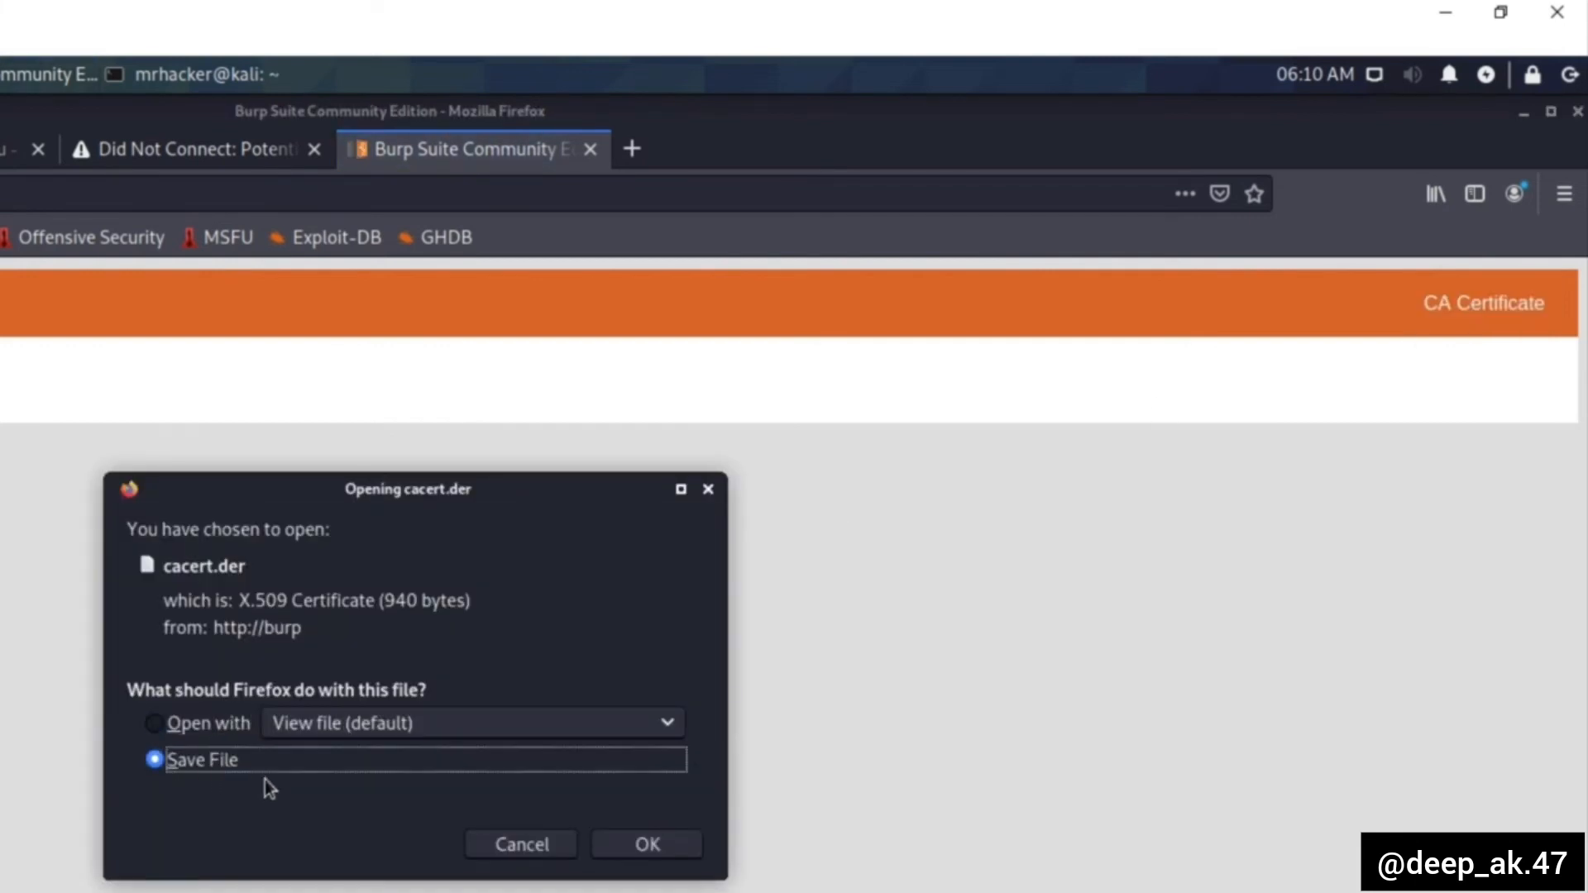
left_click(666, 856)
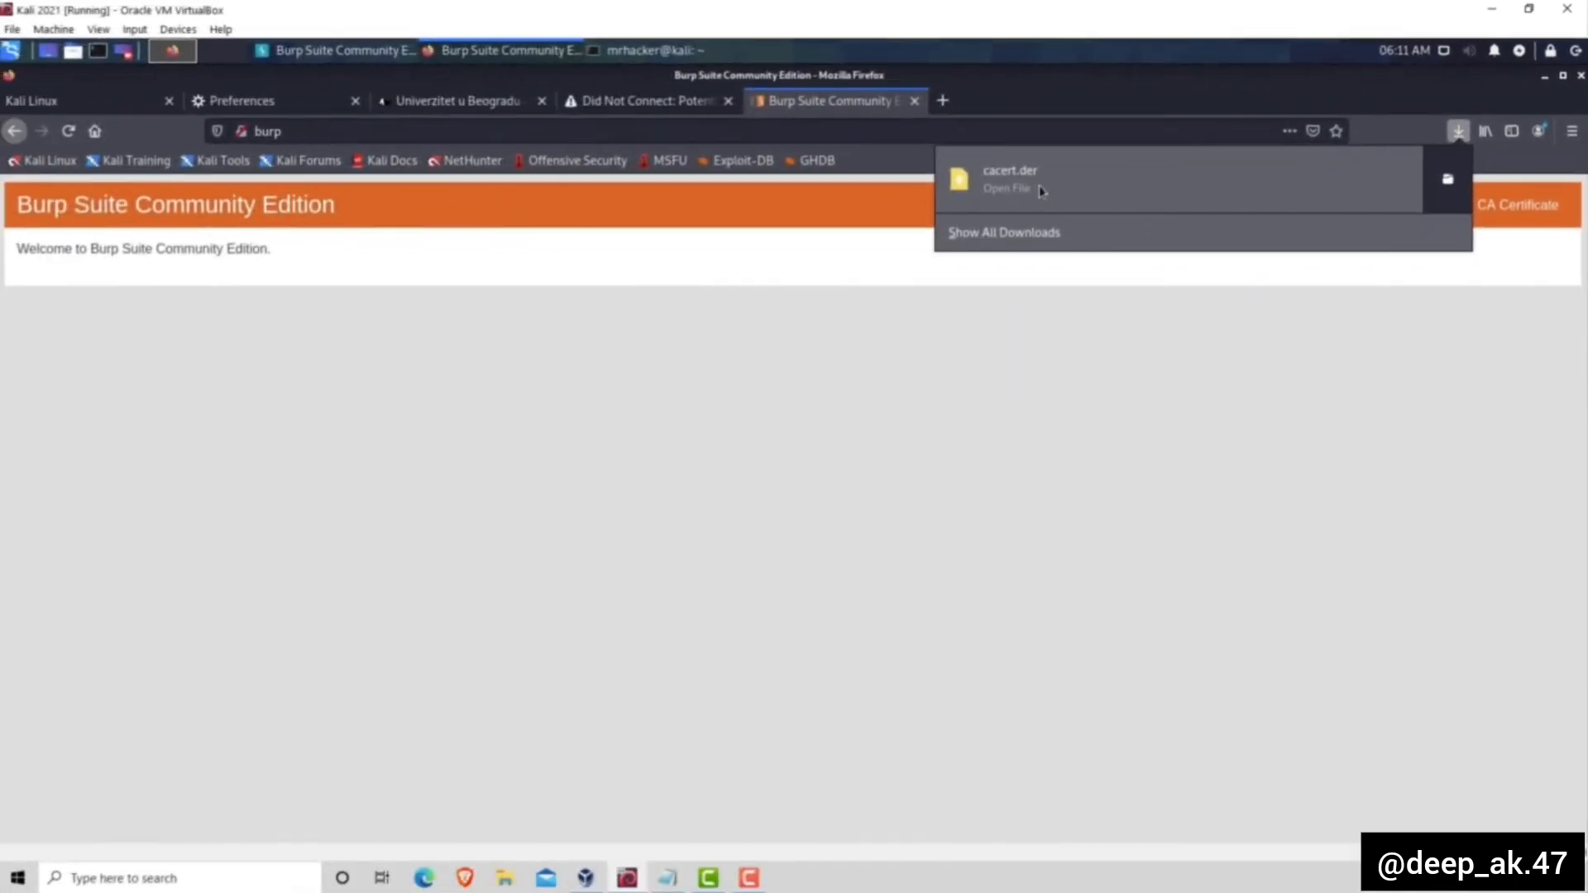
left_click(866, 464)
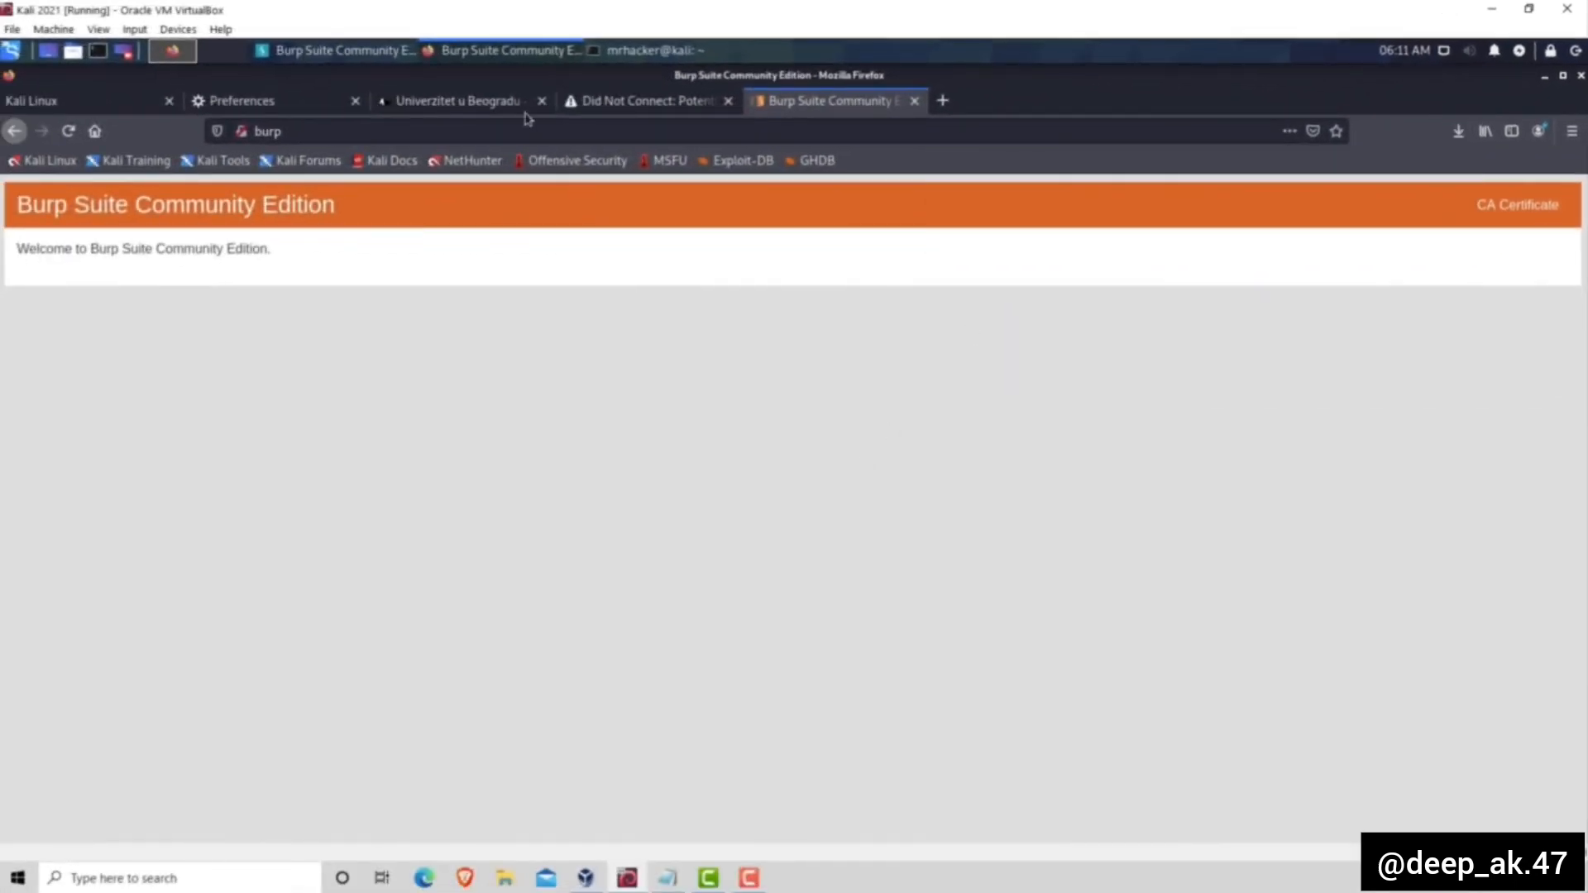
- Open the Certificate Manager from the privacy and security section of the Firefox preferences
left_click(281, 104)
scroll(414, 338, "up", 6)
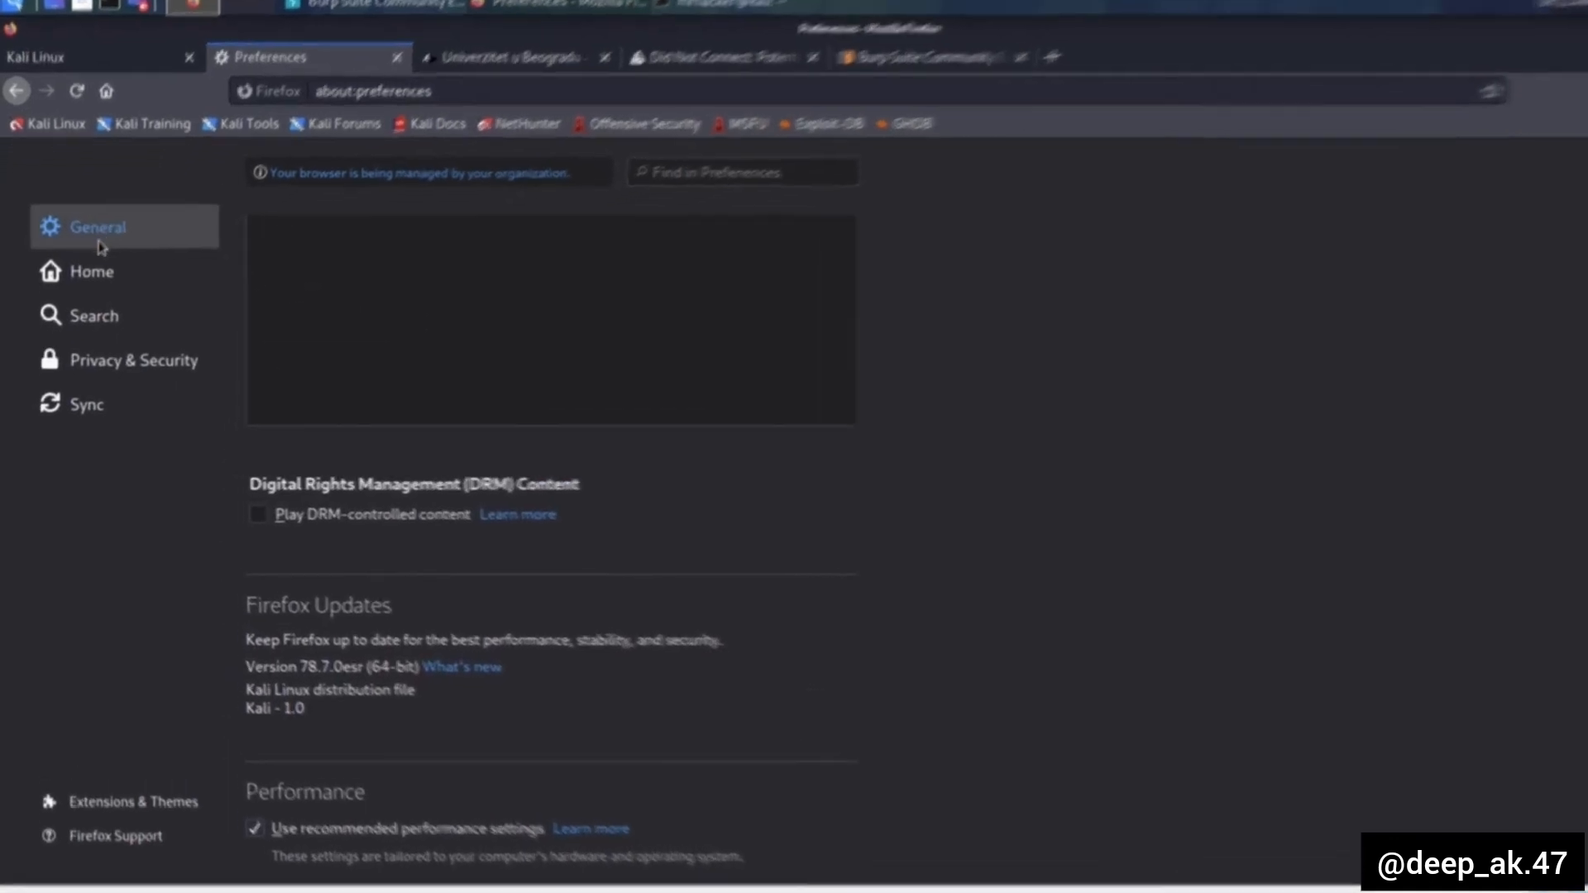
left_click(122, 354)
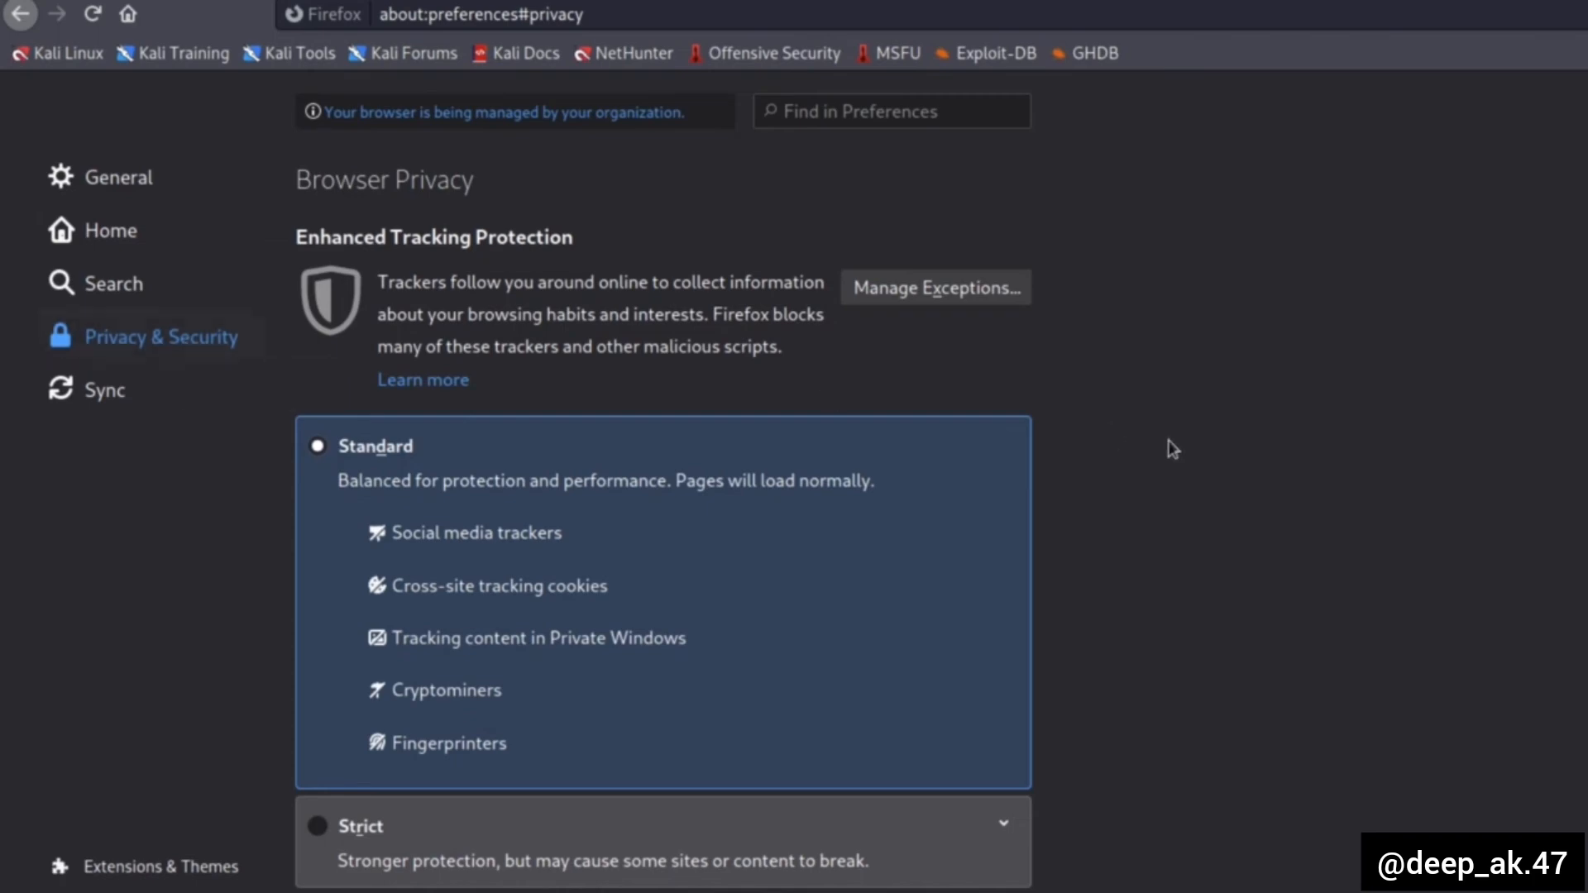
scroll(1173, 448, "down", 4)
scroll(1172, 447, "down", 20)
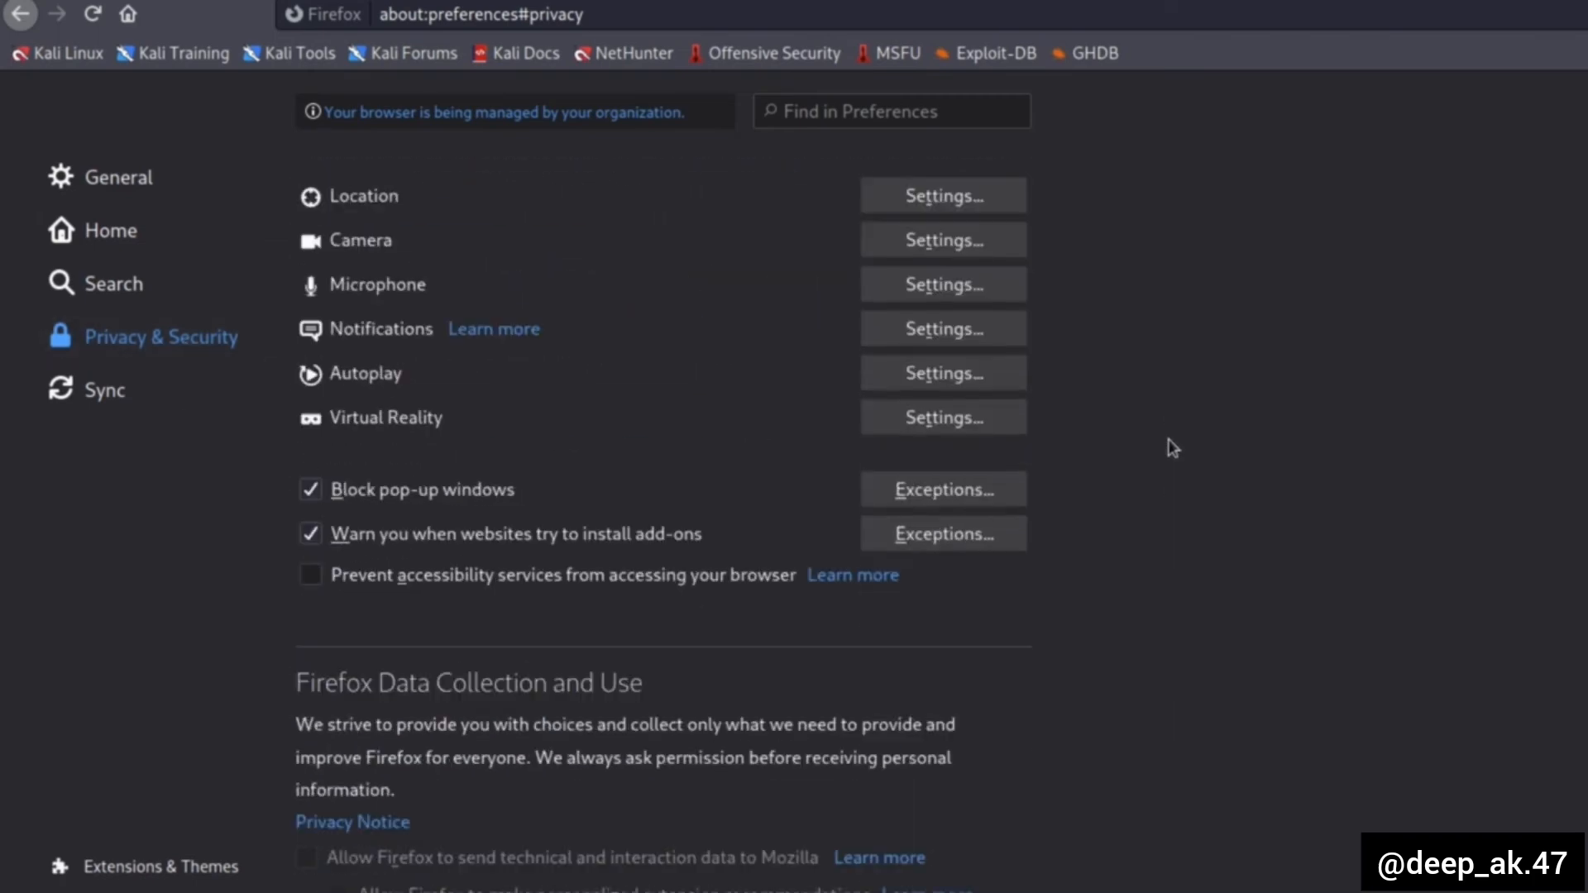
scroll(1172, 450, "down", 1)
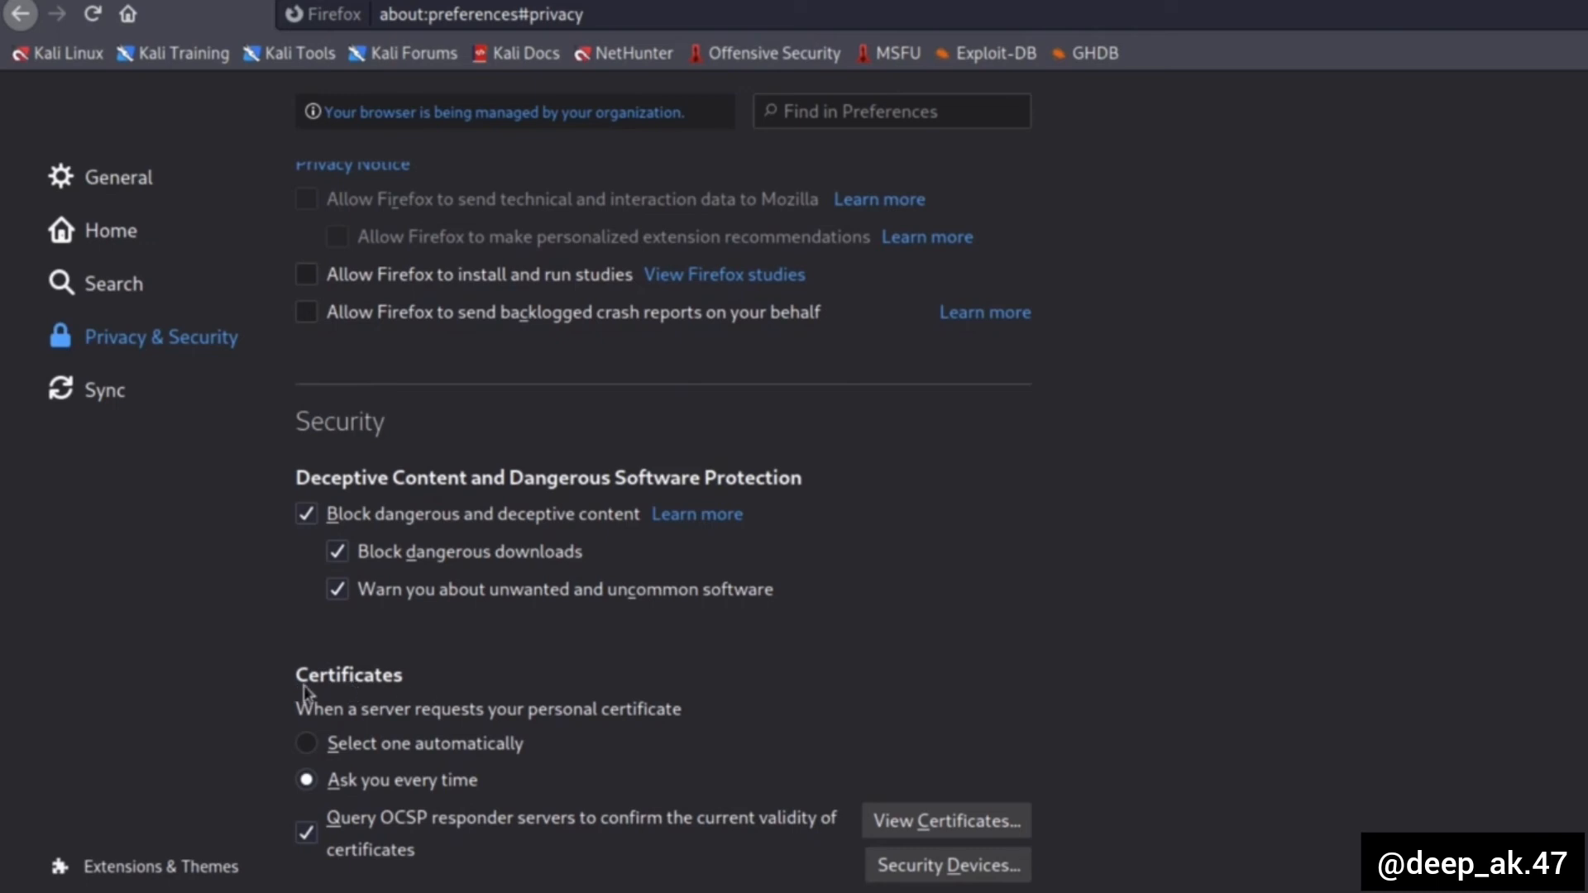
left_click(947, 822)
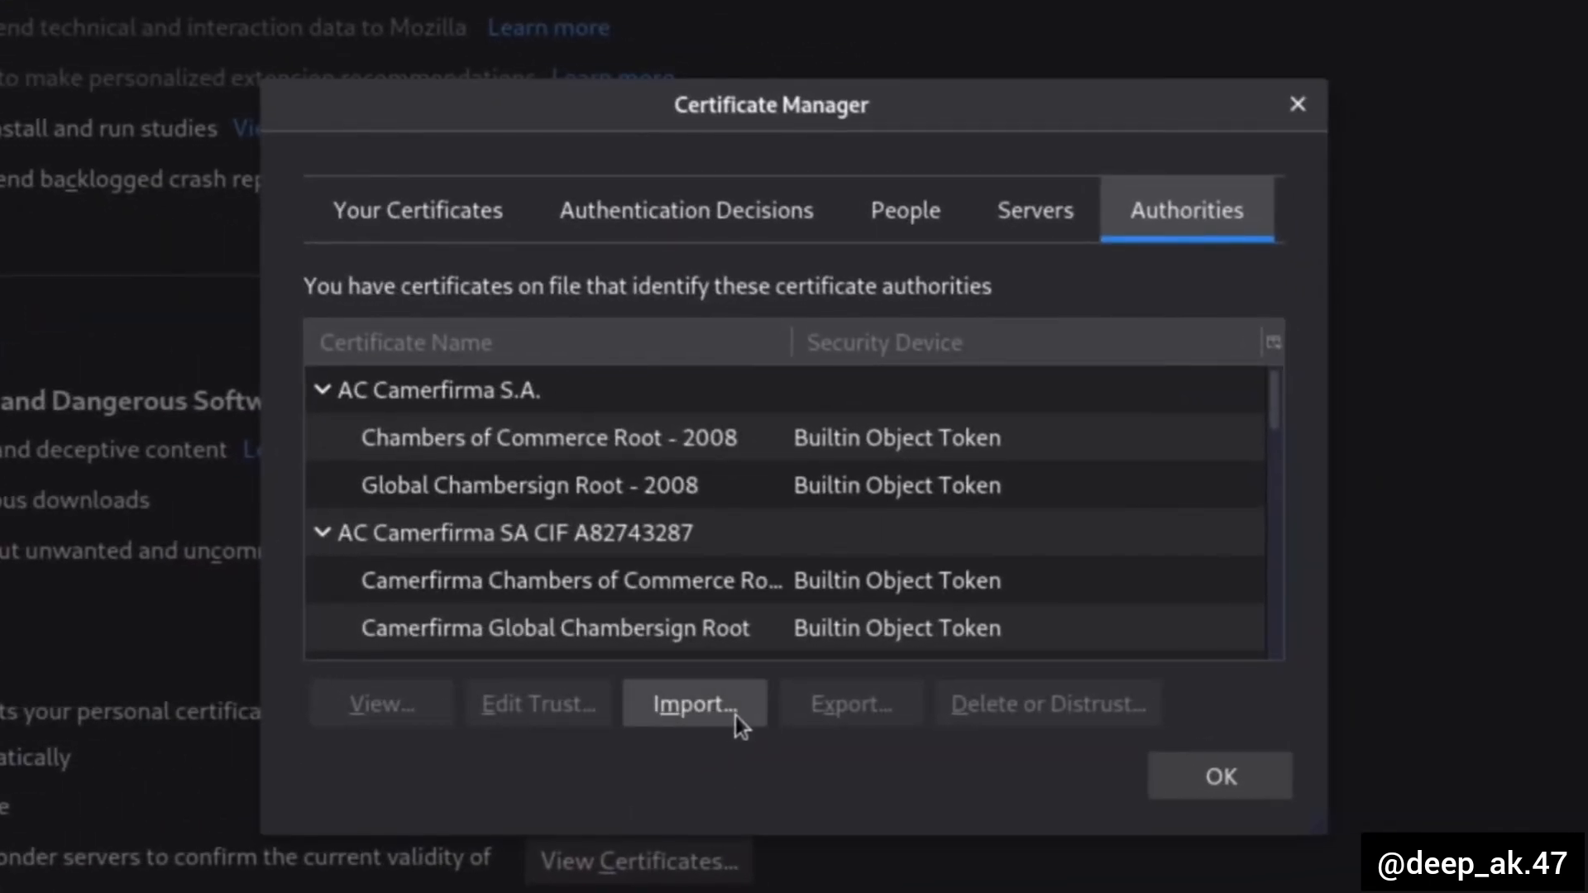
- Import cacert.der as a certificate authority, trust it to identify websites and email users, and close the Certificate Manager
left_click(707, 713)
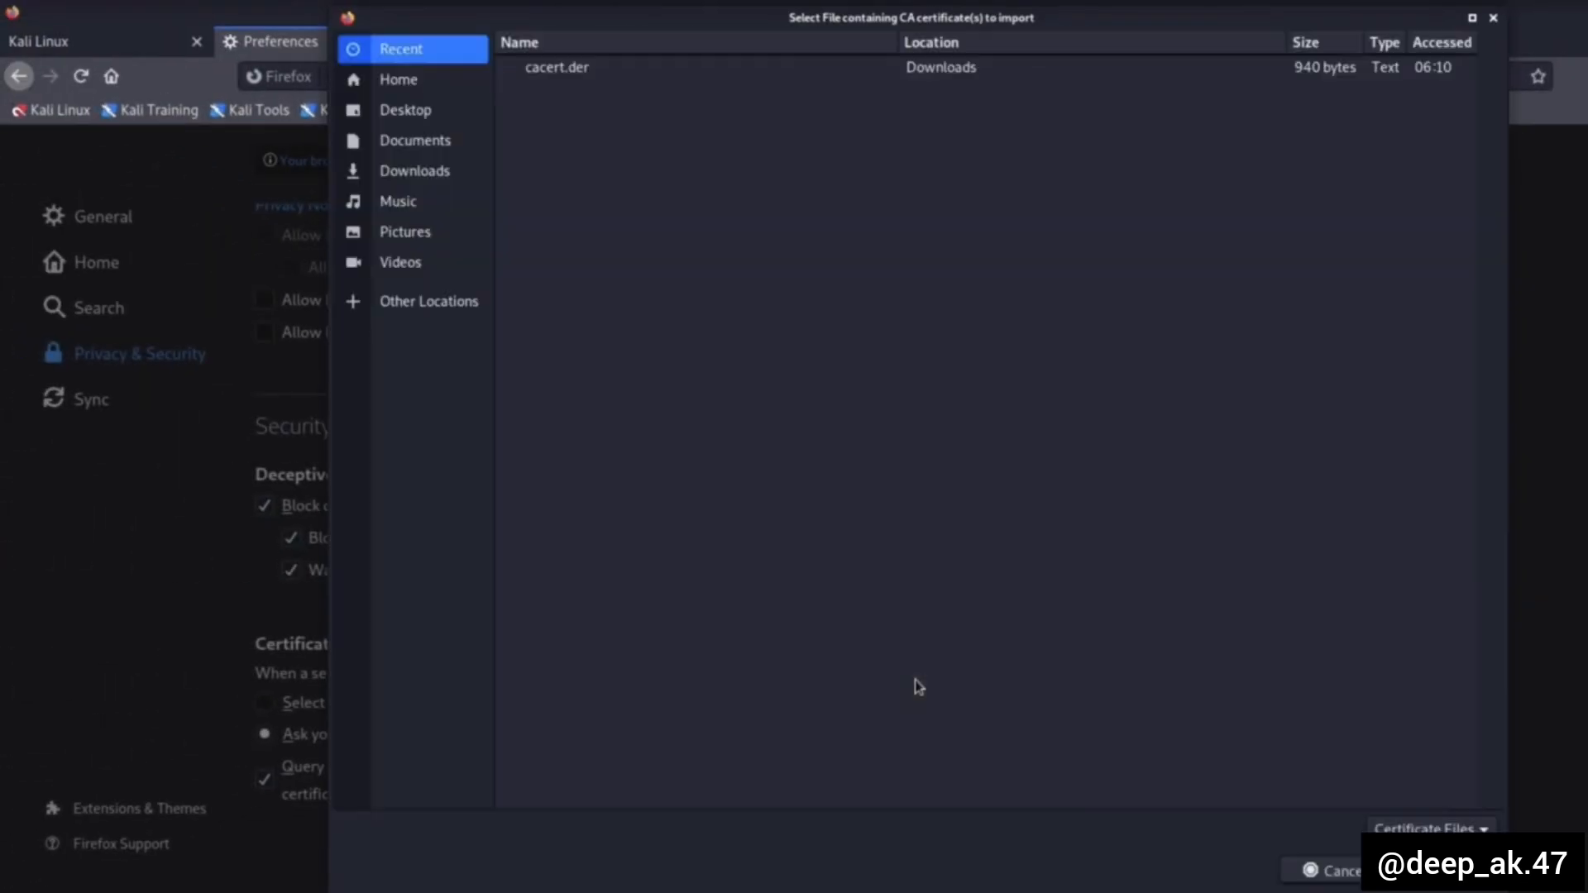
left_click(556, 73)
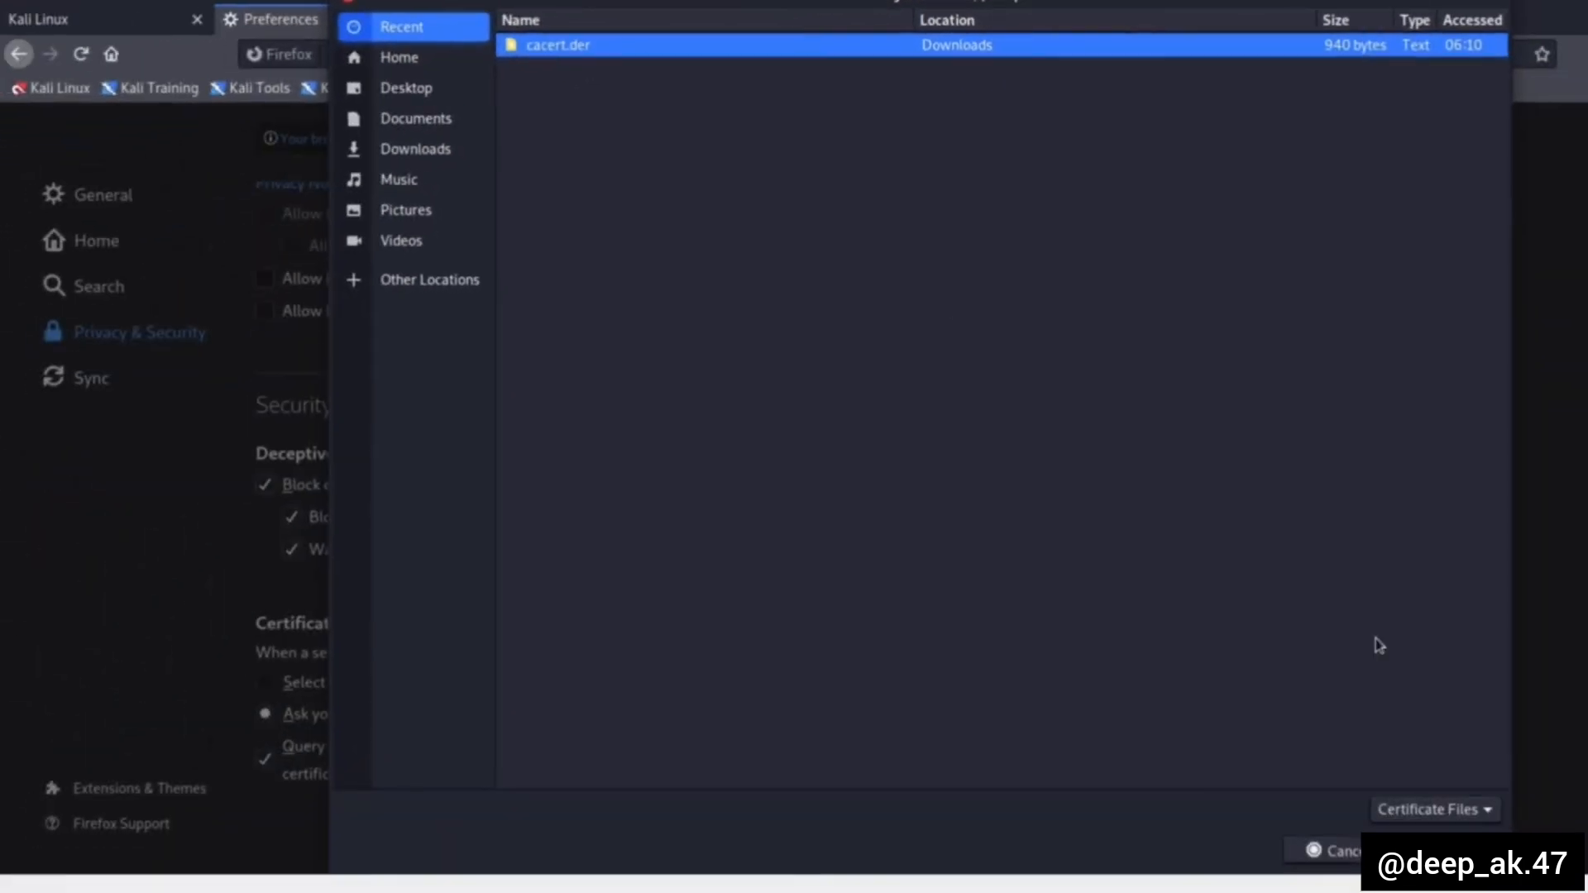
left_click(1449, 851)
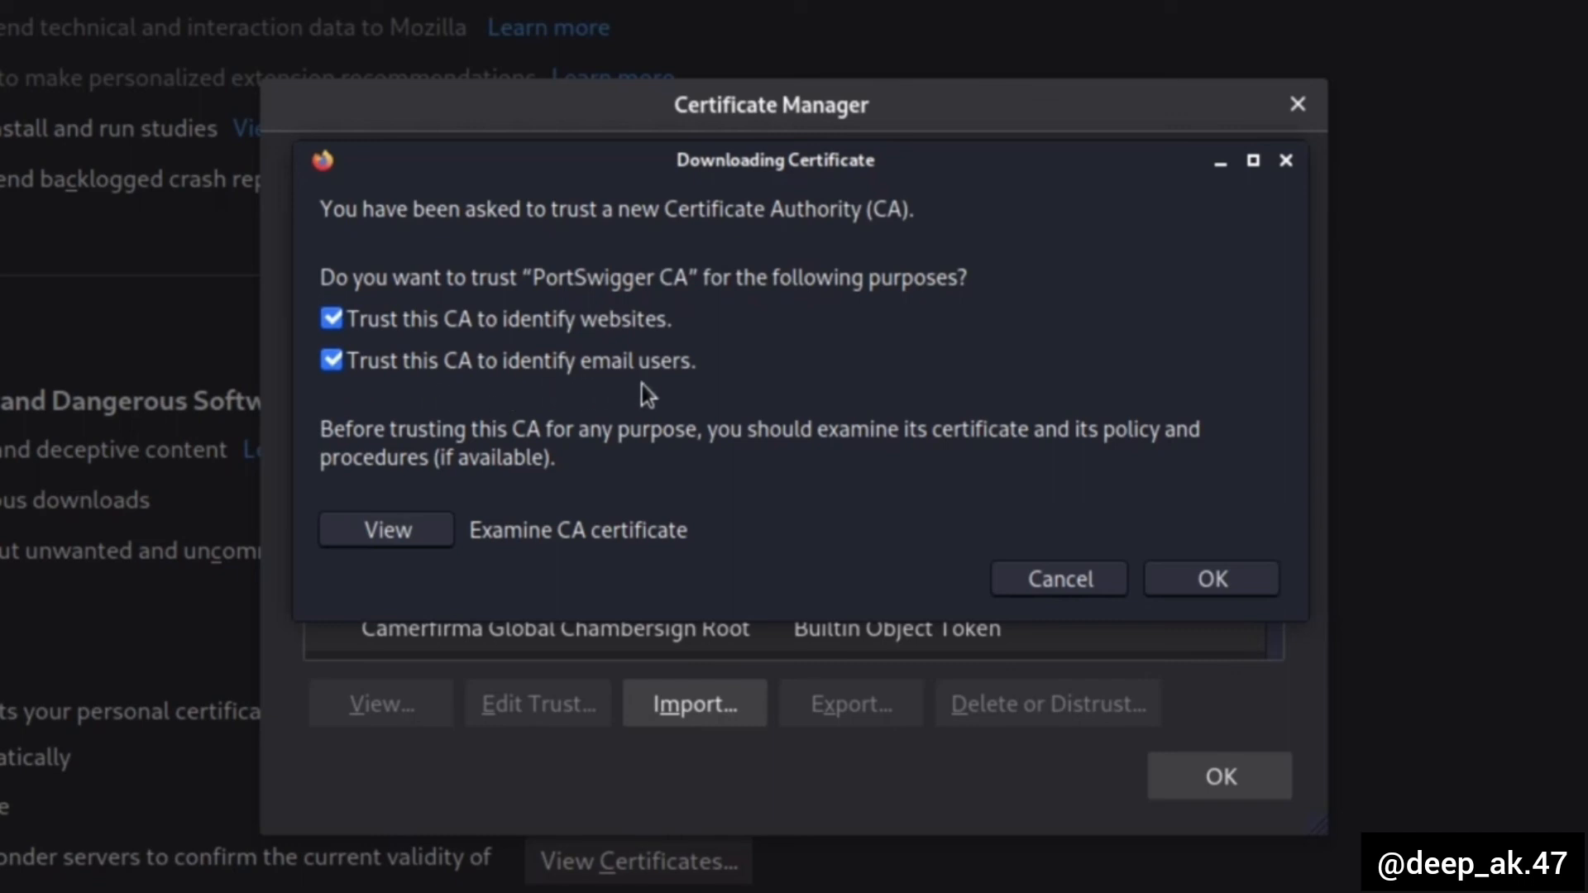
left_click(1213, 589)
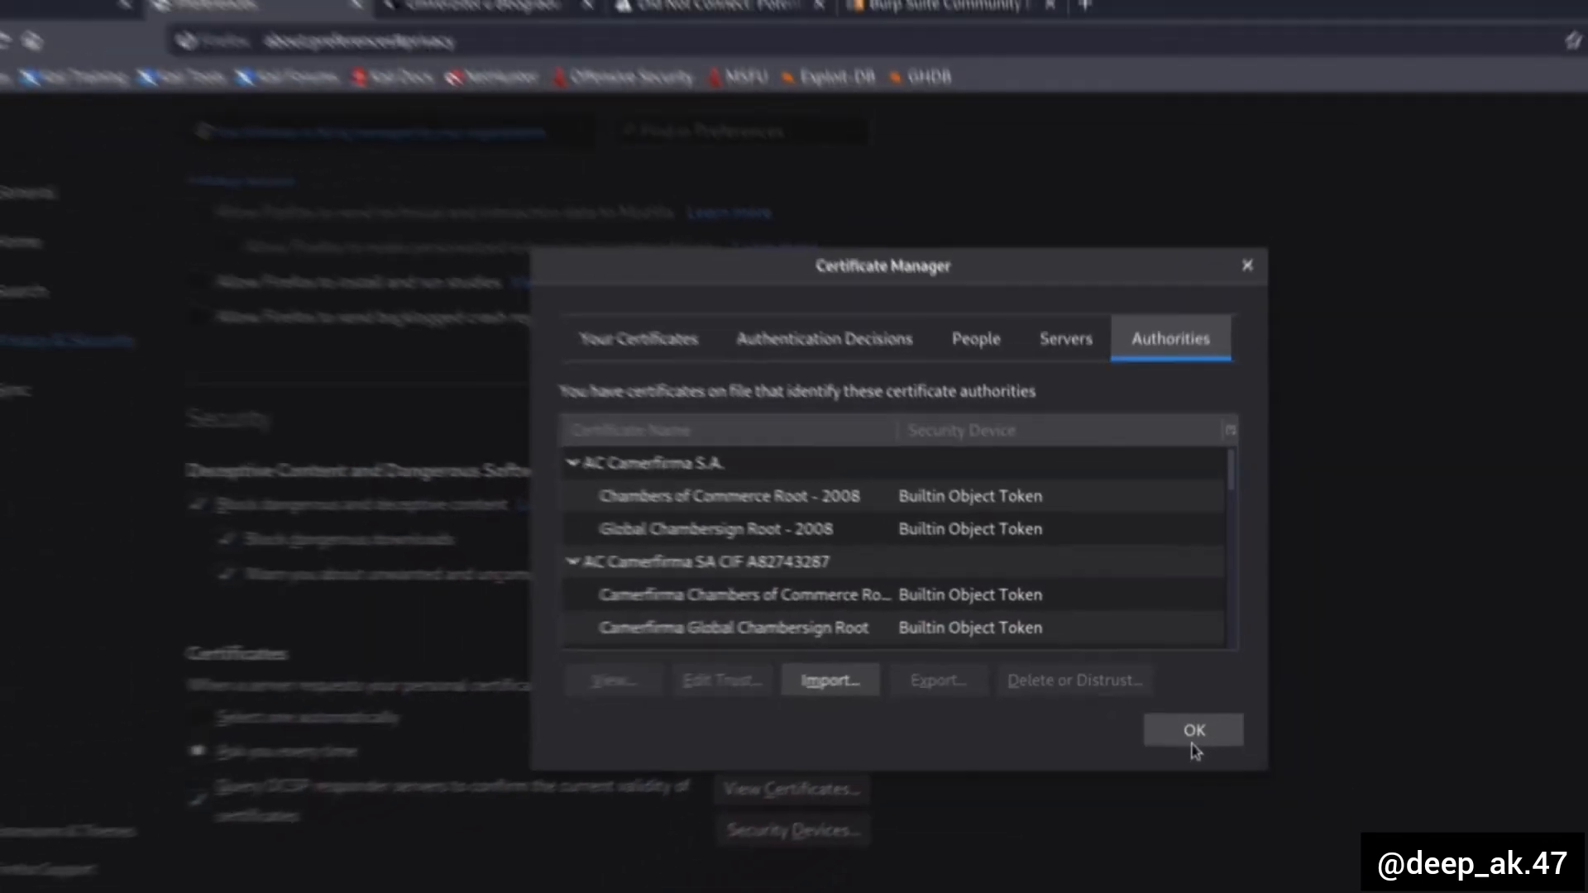
left_click(1192, 740)
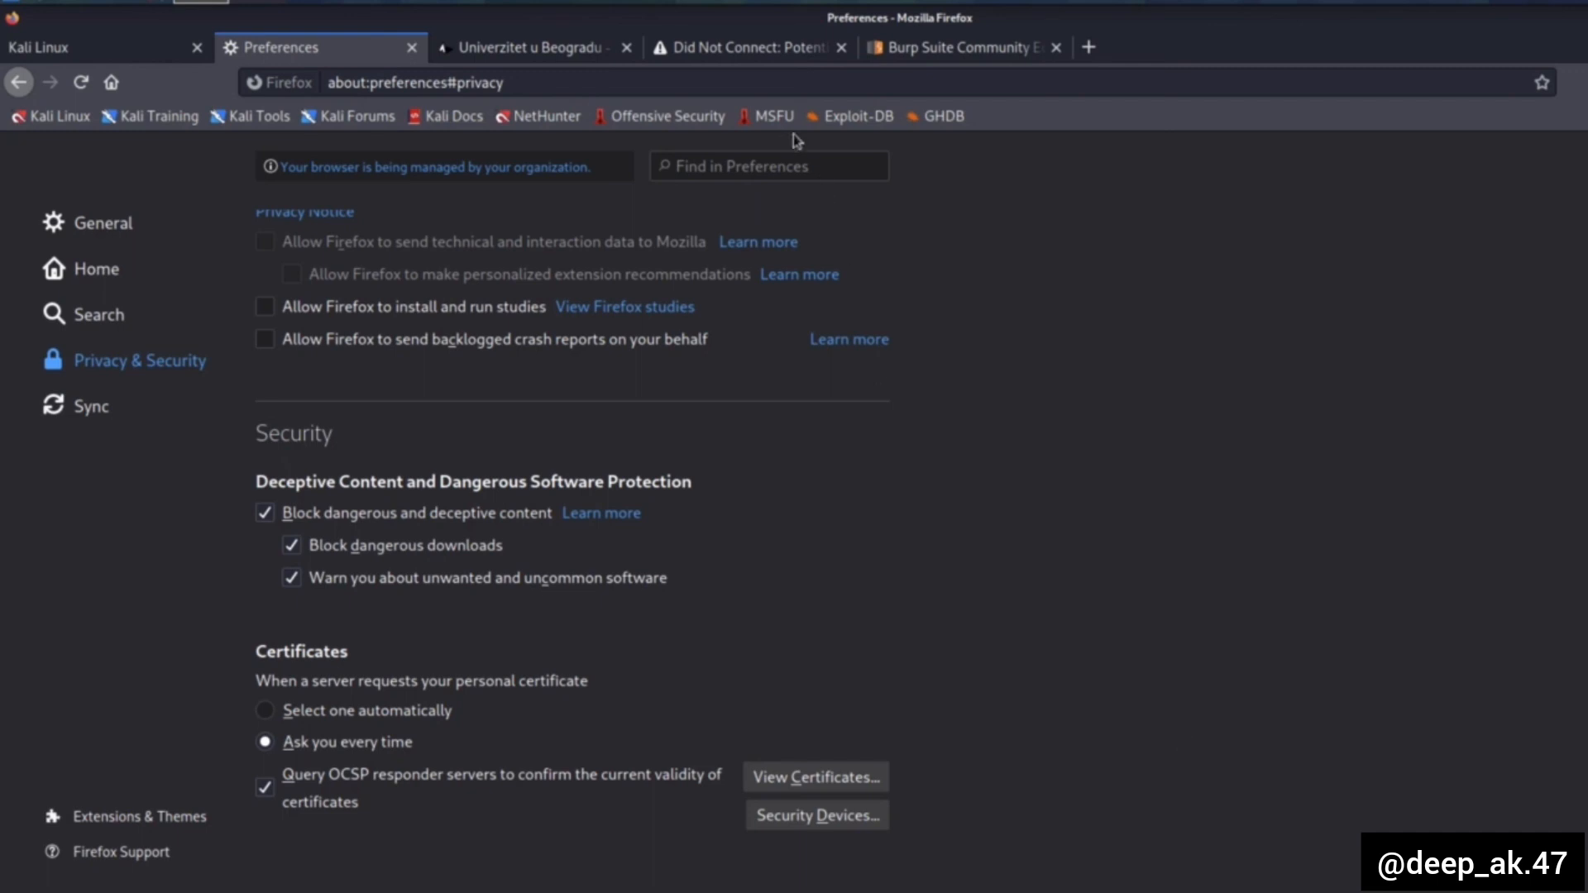
- Return to the facebook.com tab and reload the page
left_click(744, 50)
left_click(80, 82)
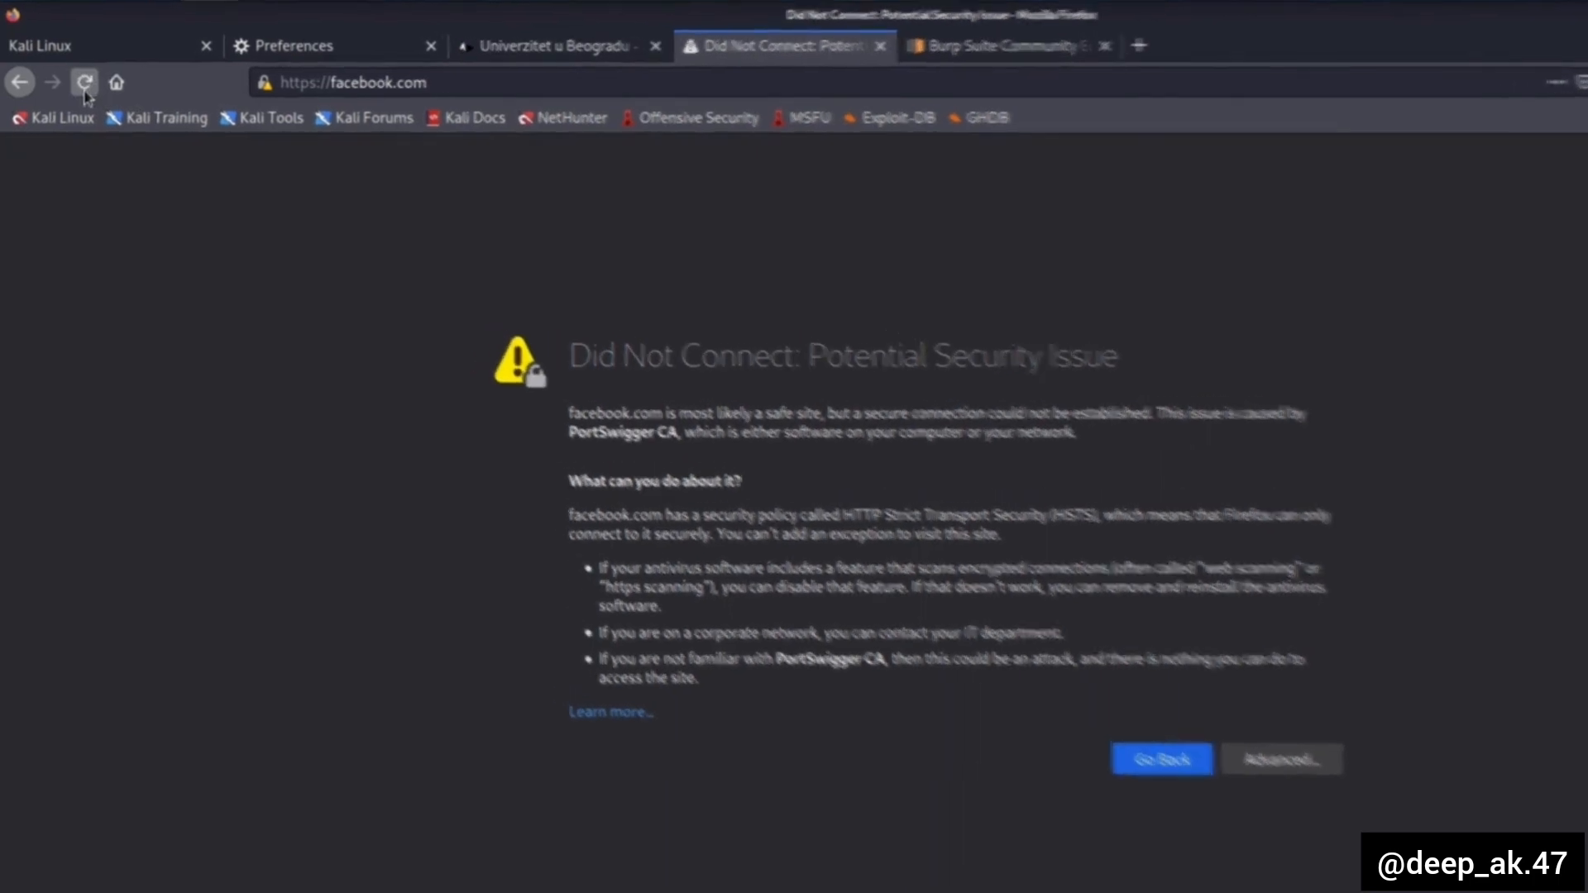
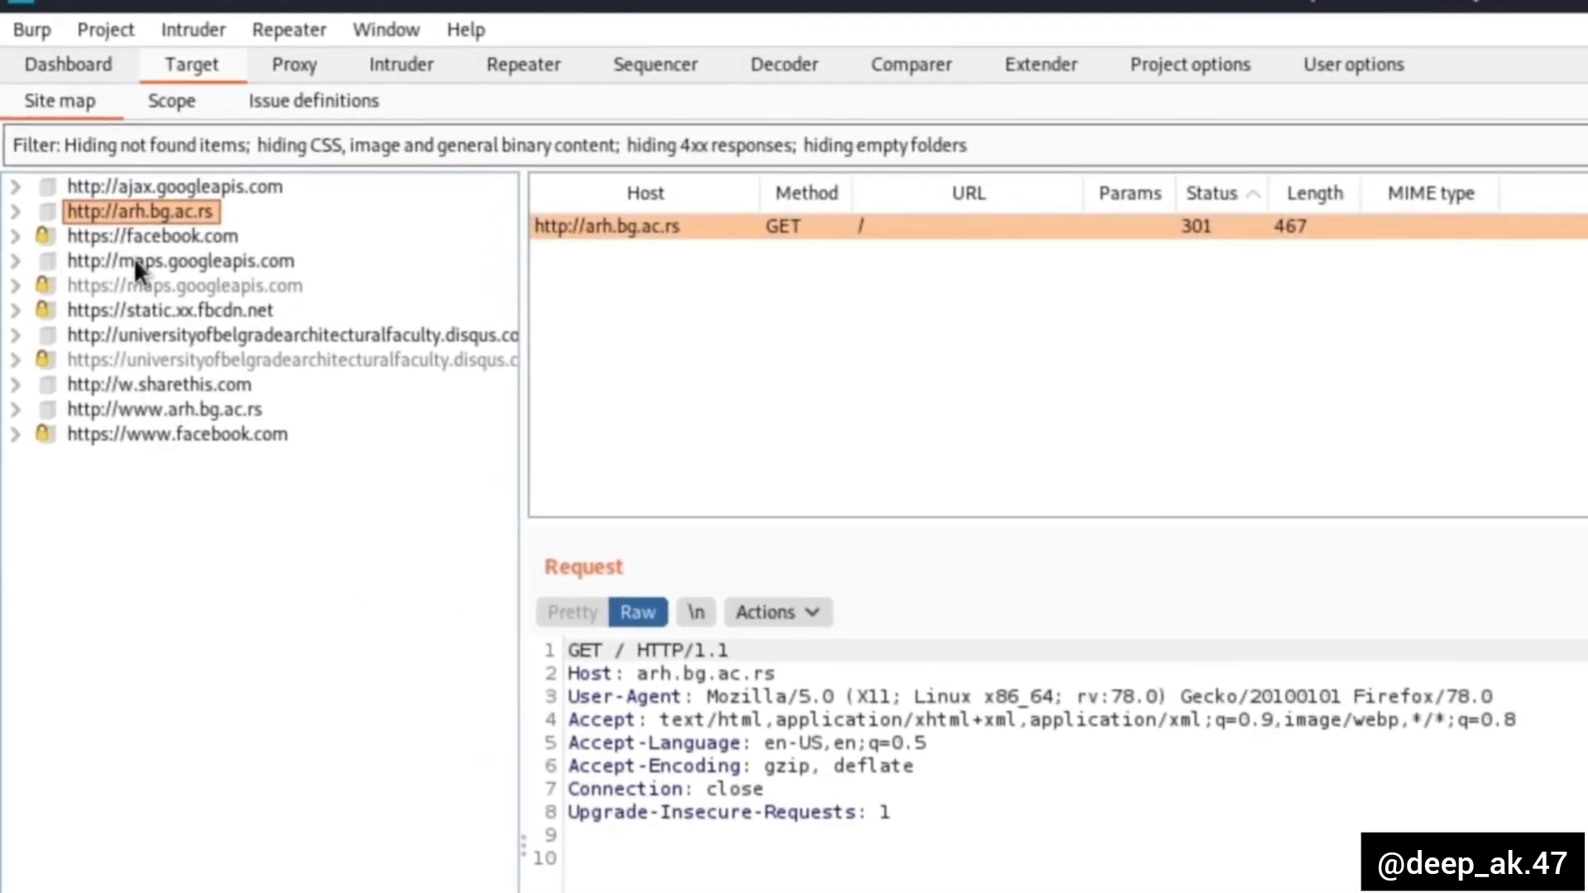
left_click(117, 237)
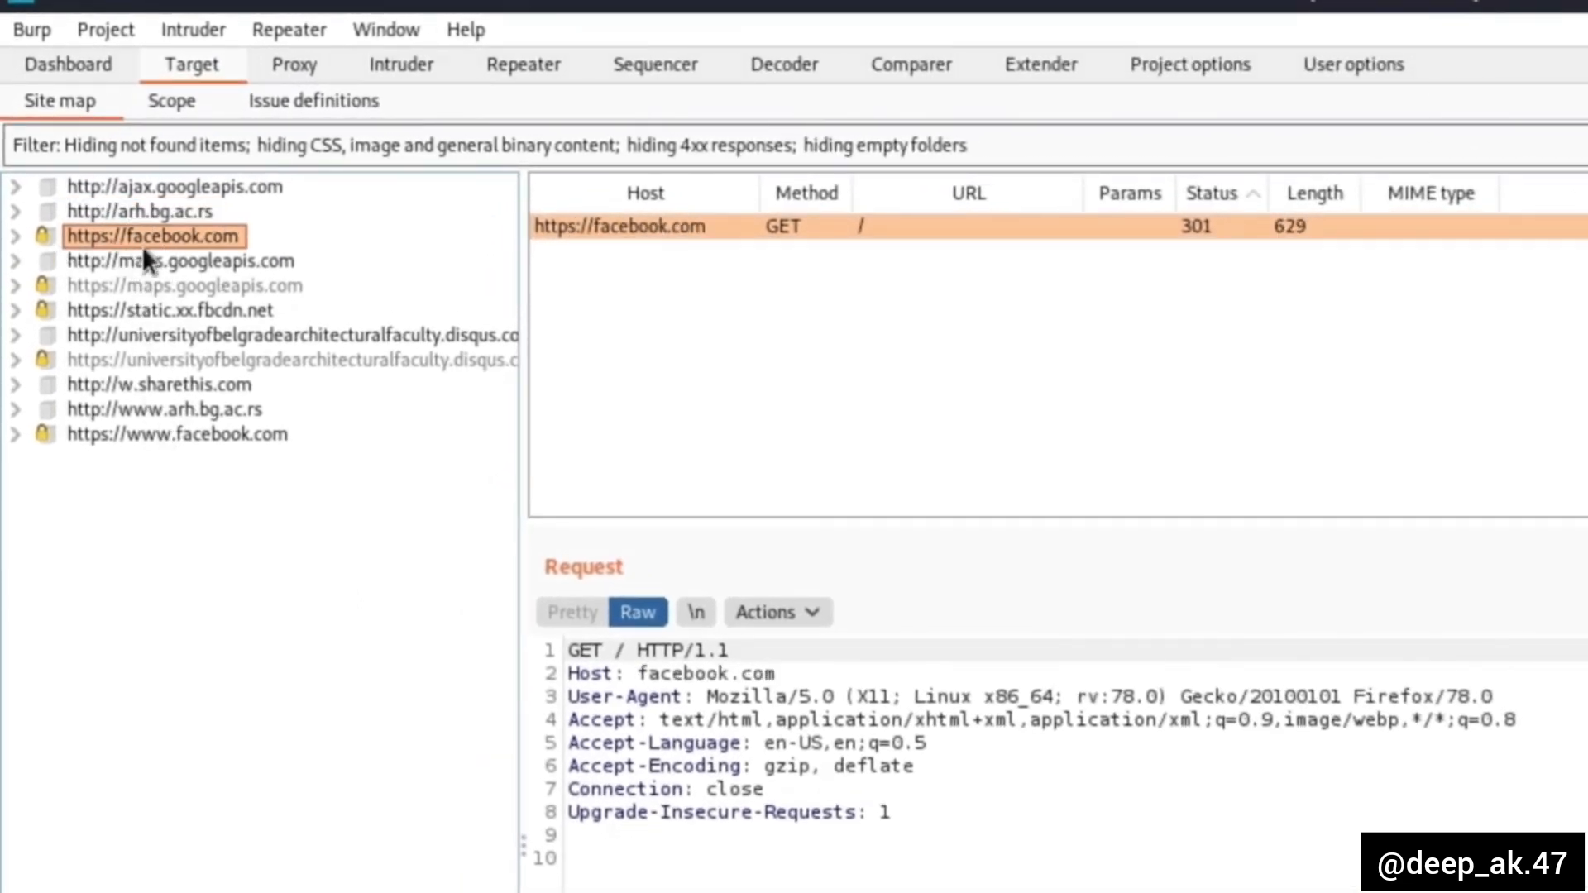